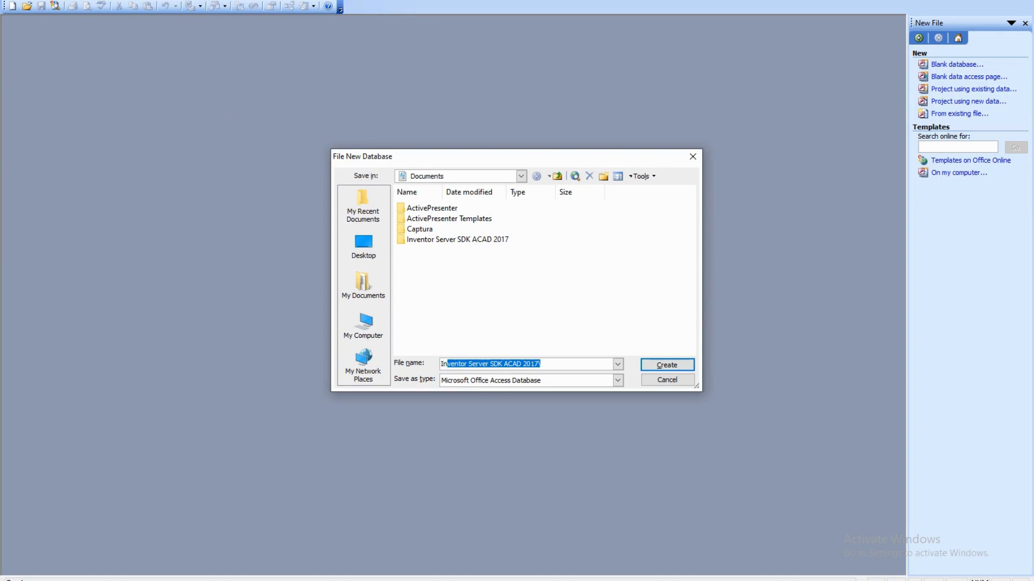
Step: Name the new database Inventory Control System and create it in the Documents folder
text(ventory )
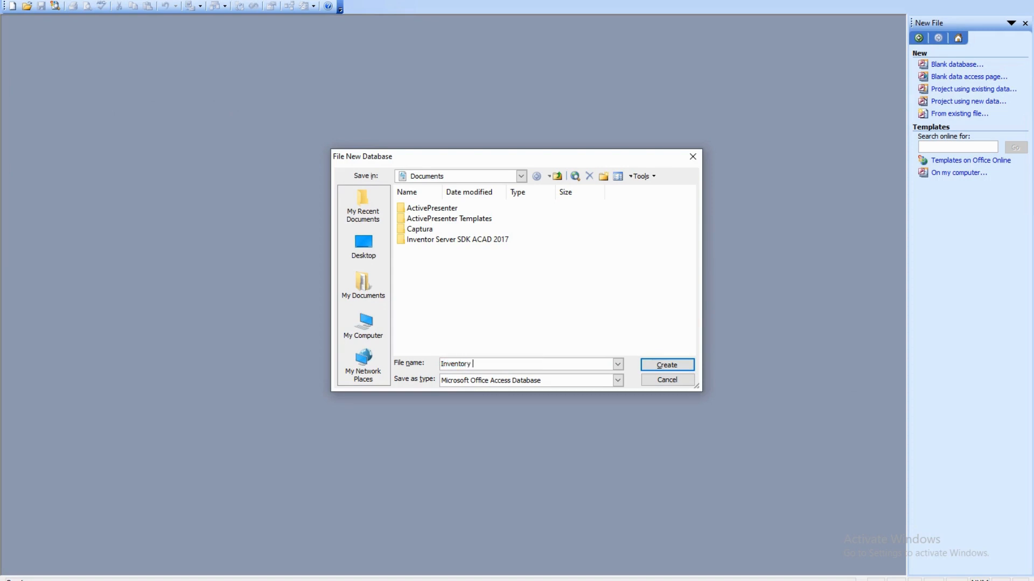
text(Control System)
click(667, 366)
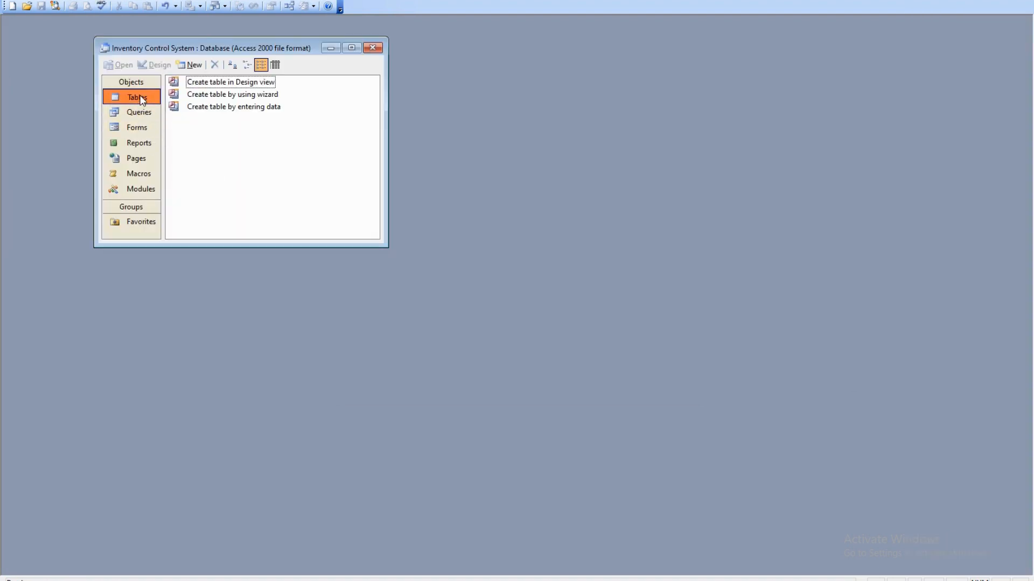
Step: Start a new table in Design View
click(190, 65)
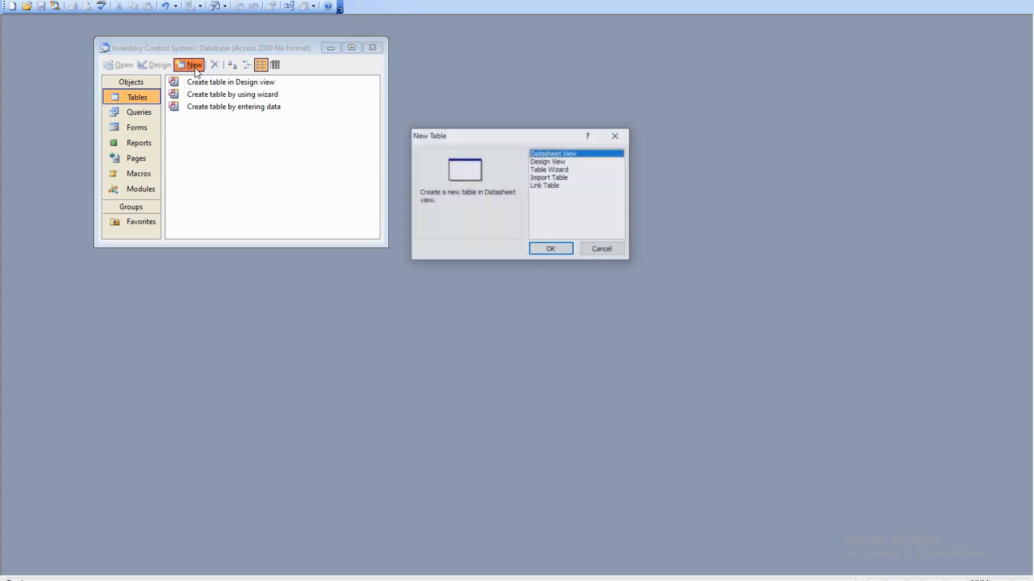
click(541, 162)
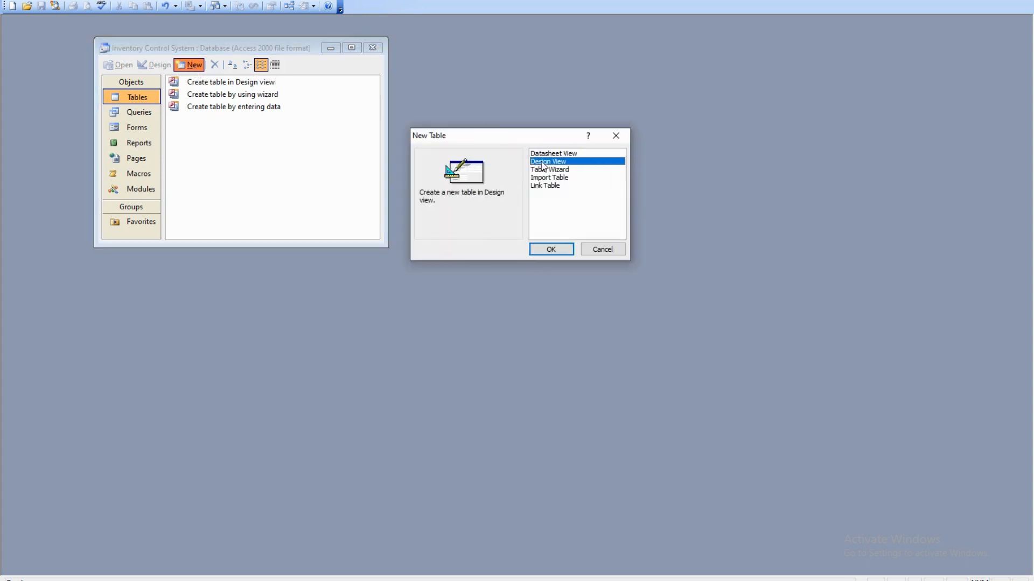
click(554, 249)
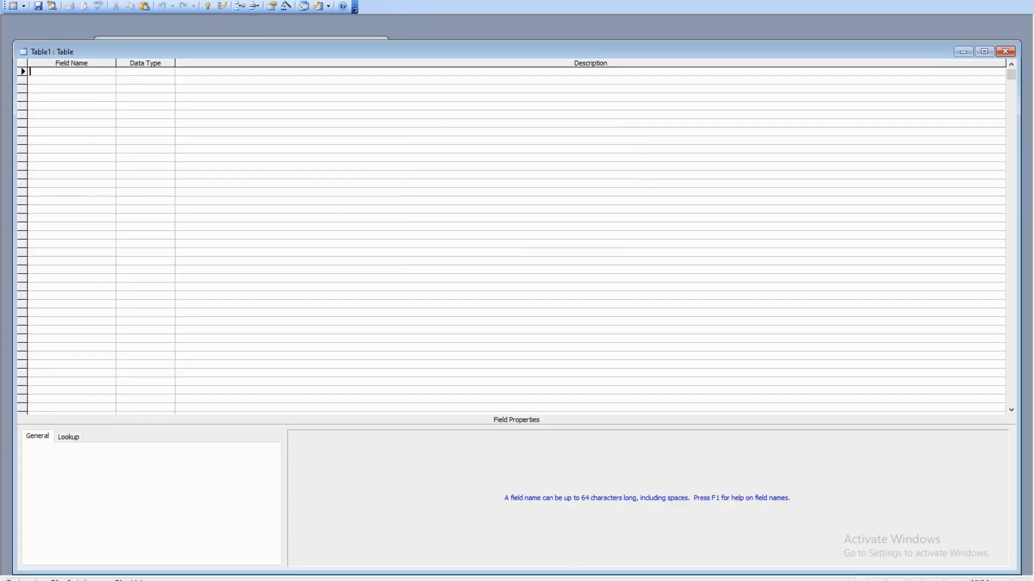
Step: Add a Stock Code field with the Text data type and make it the primary key
text(Stock Coce)
key(BackSpace)
key(BackSpace)
text(de)
key(Tab)
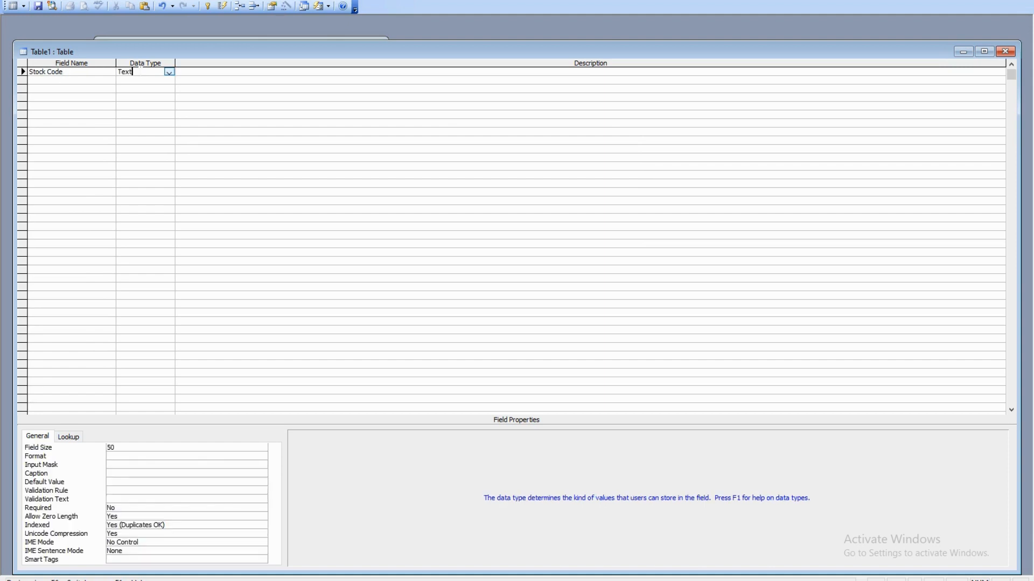
click(208, 7)
Step: Below Stock Code, add Text fields Item Description, Model No, Item Category and Units of Mesurements, plus a Currency field Item Cost
click(23, 80)
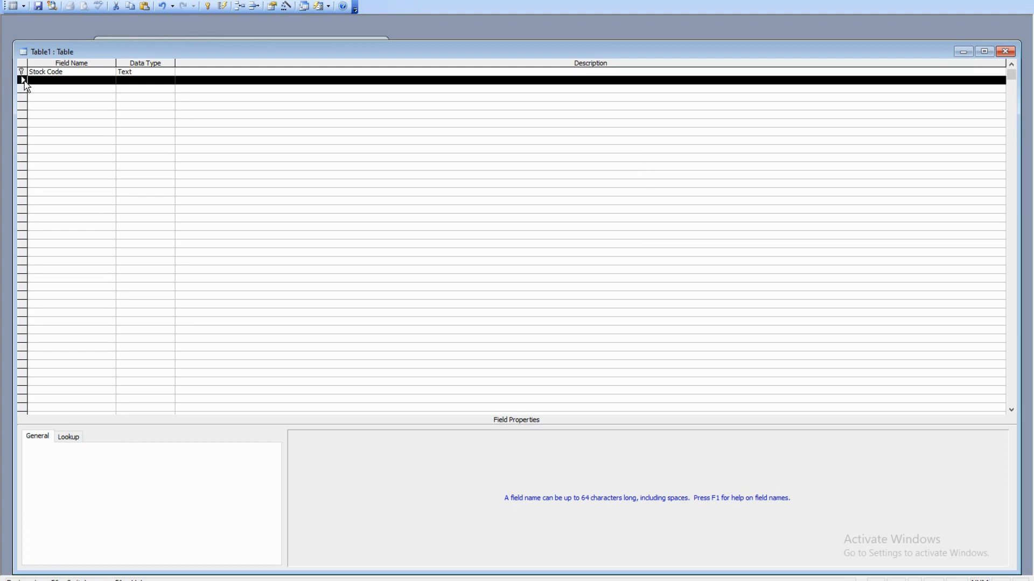
text(Item Description	Text Model No	Text Item Category	Text Units of Mesurements	Text Item Cost	Currency)
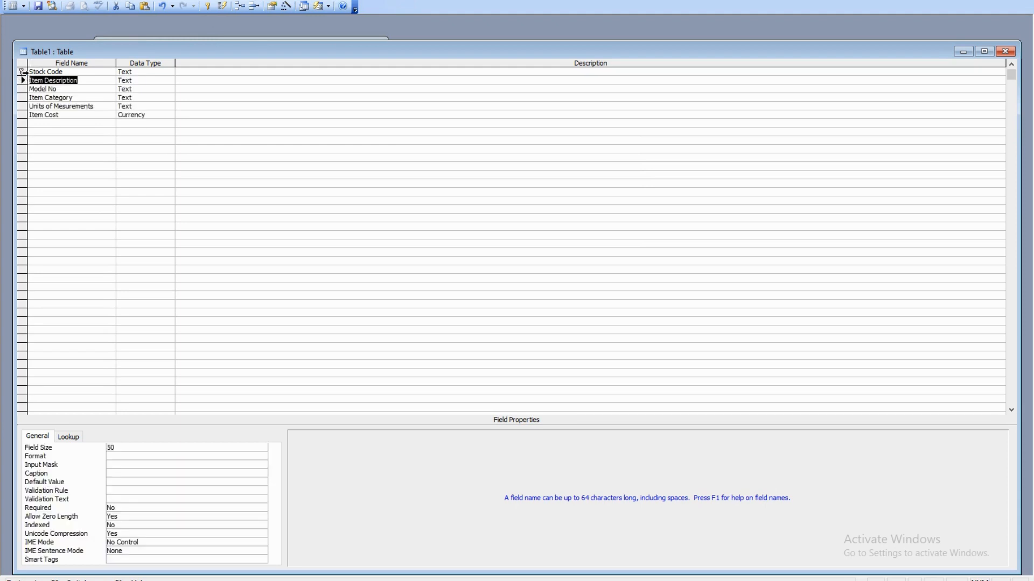
Step: Review the properties of each field in the new table, from Stock Code through Item Cost
click(22, 71)
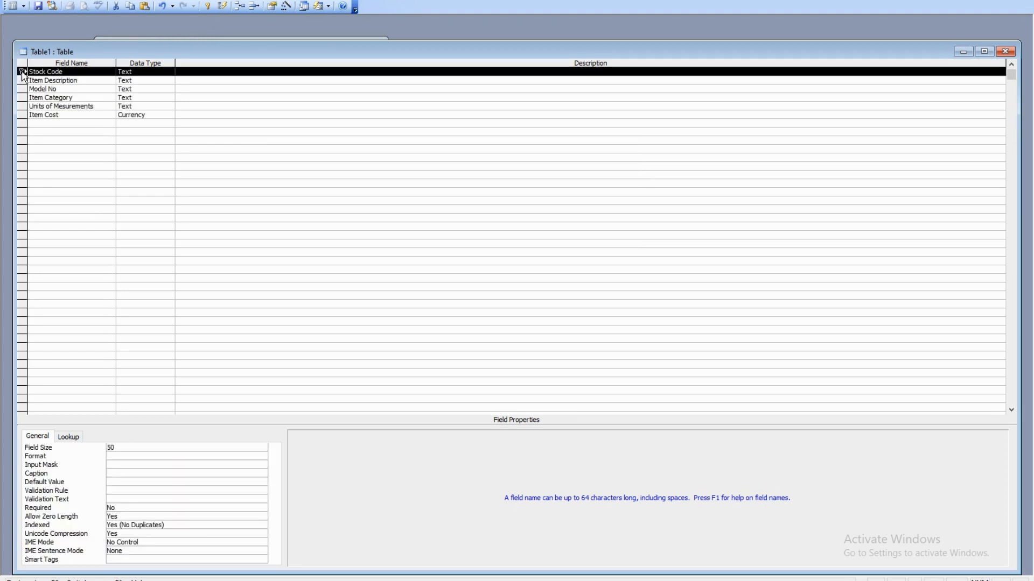
click(22, 81)
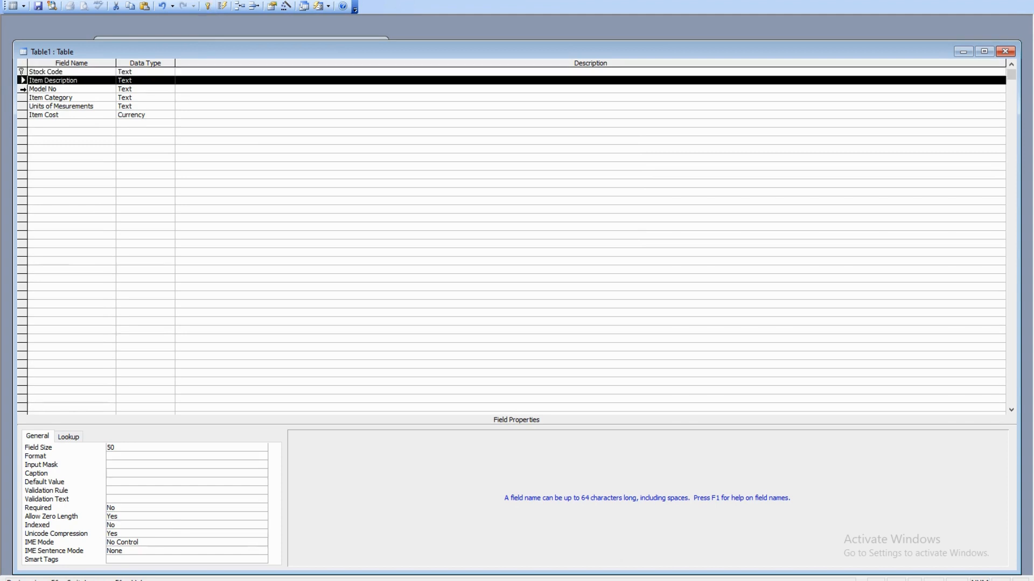
click(22, 89)
click(22, 97)
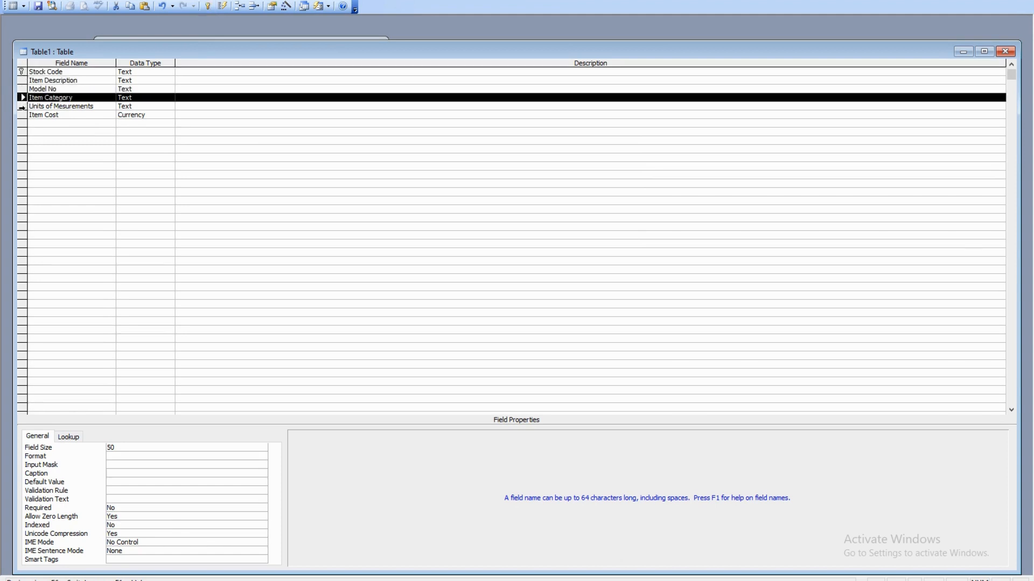
click(22, 106)
click(22, 115)
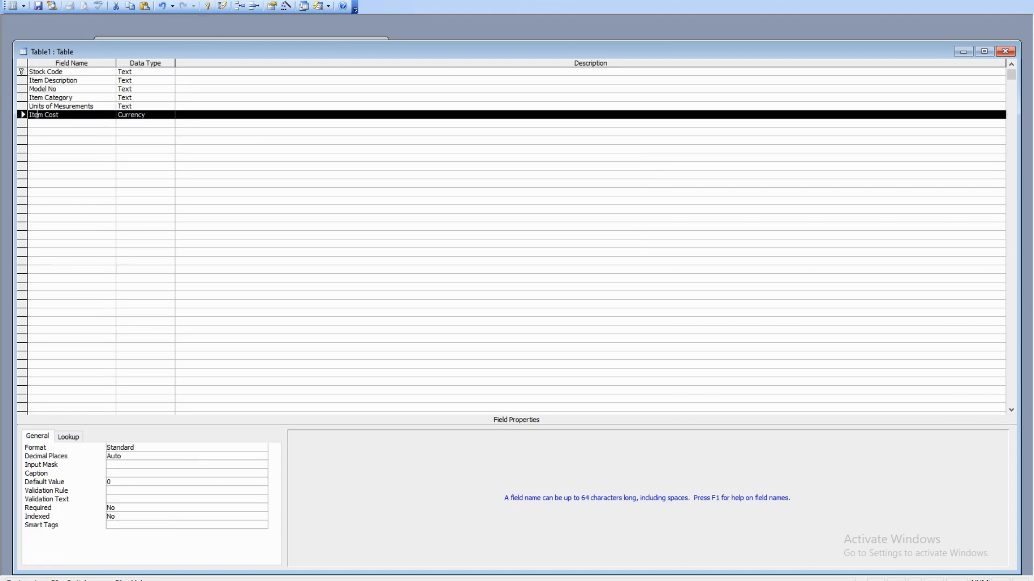
Step: Save the table as Item Master and close its design
click(20, 1)
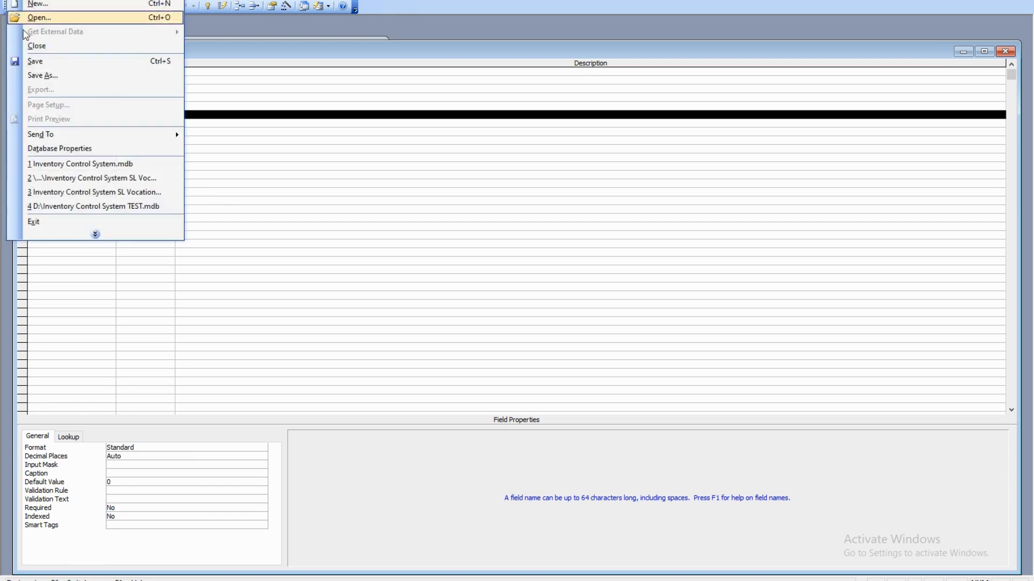
click(40, 63)
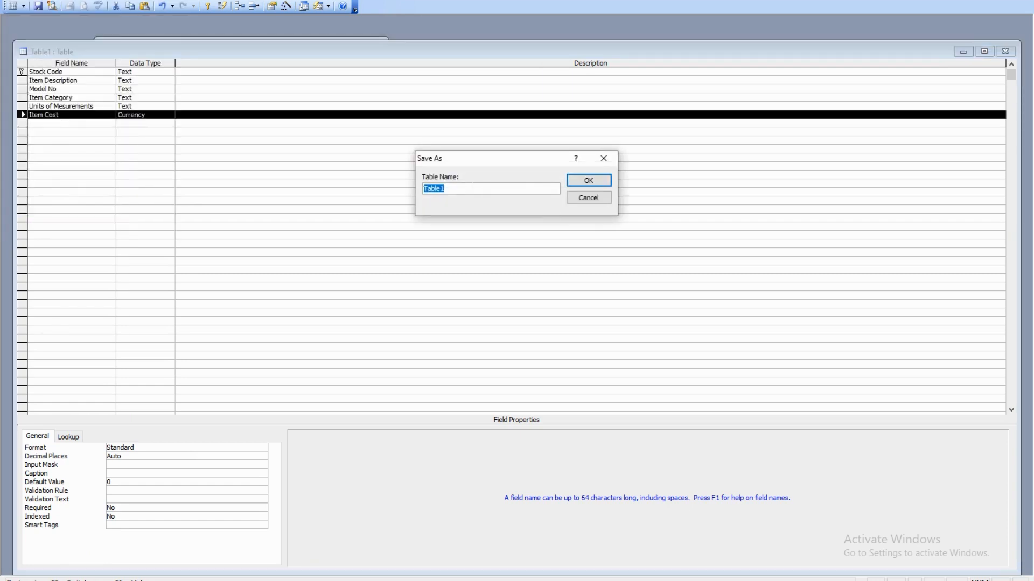
text(Item Master)
click(592, 182)
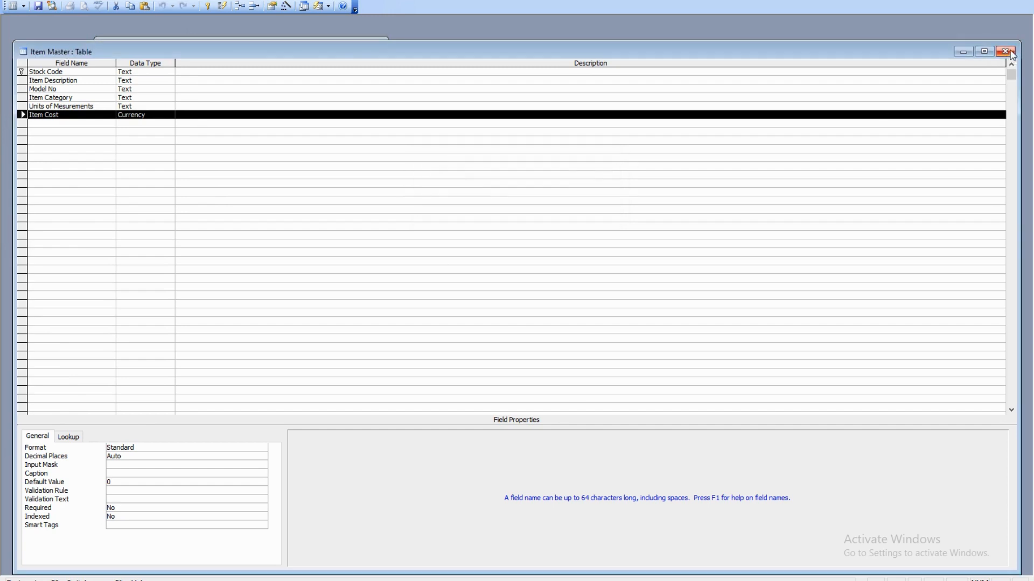
click(1005, 51)
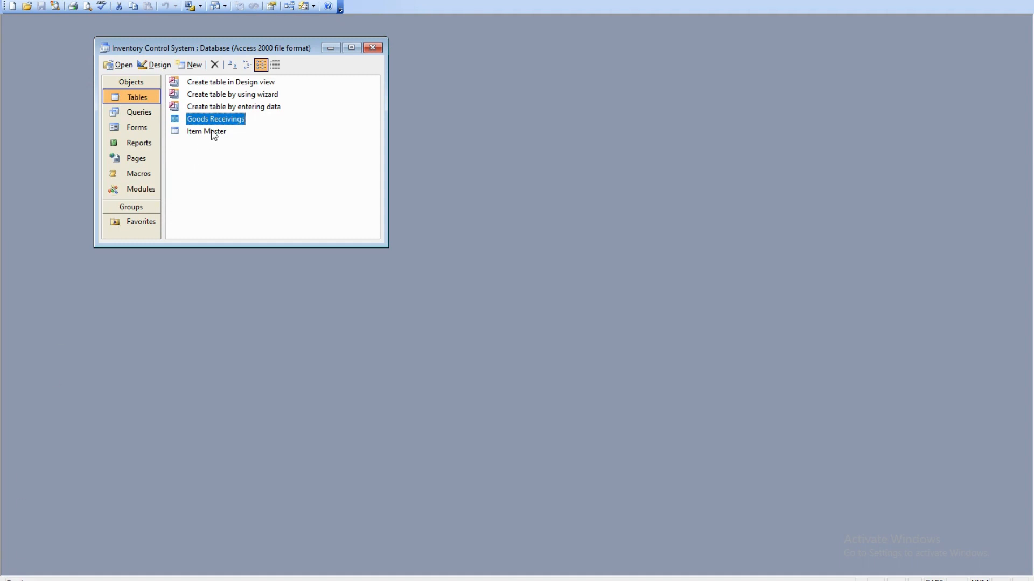
Step: Open the Goods Receivings table in Design view and examine each field's properties
click(165, 66)
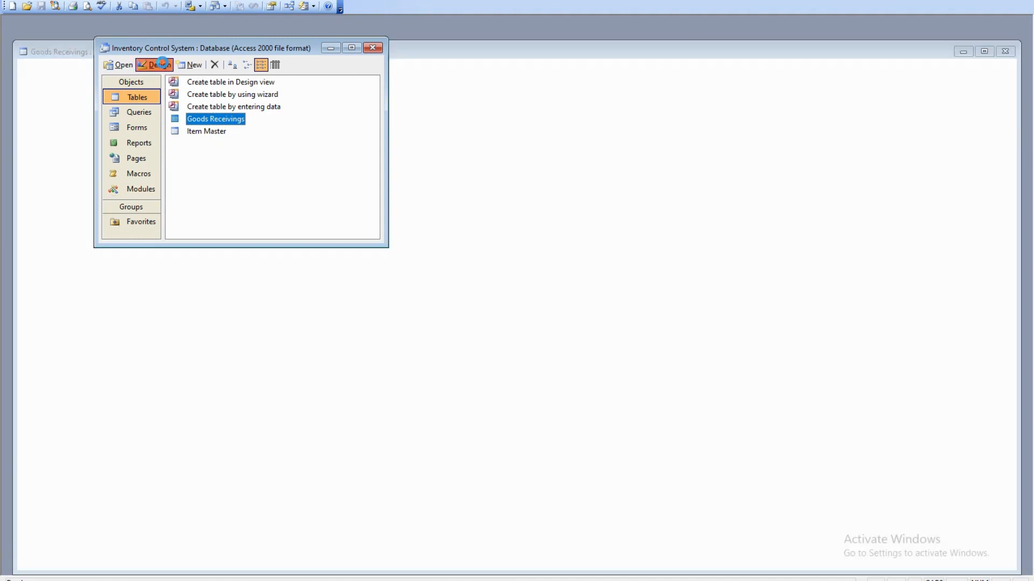
click(22, 71)
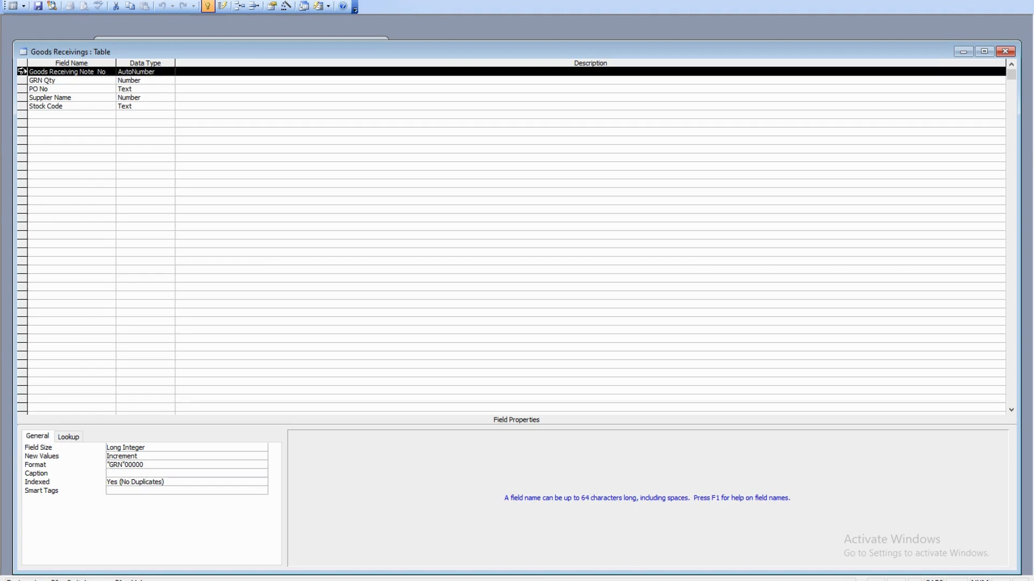
click(23, 80)
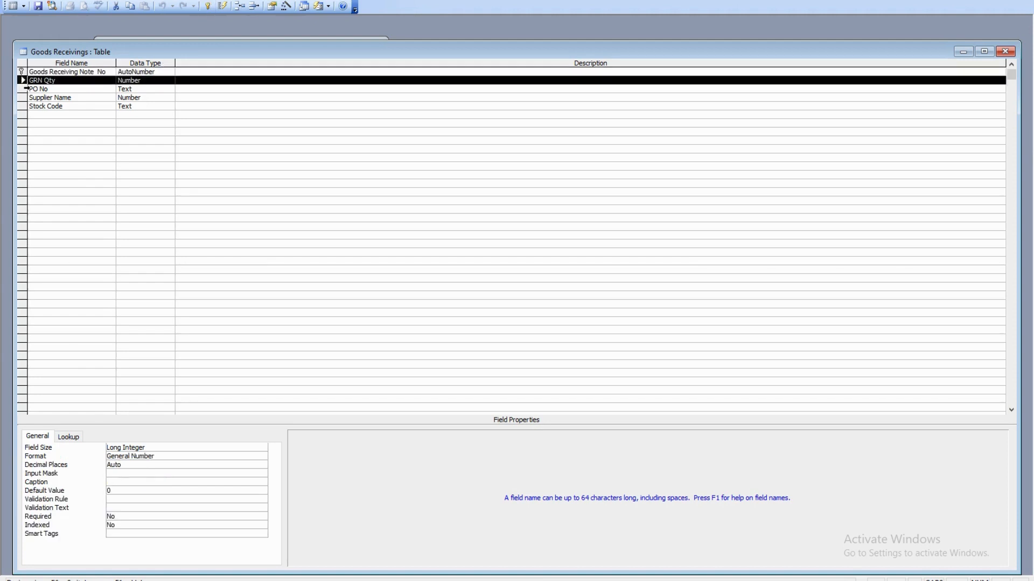
click(22, 89)
click(22, 97)
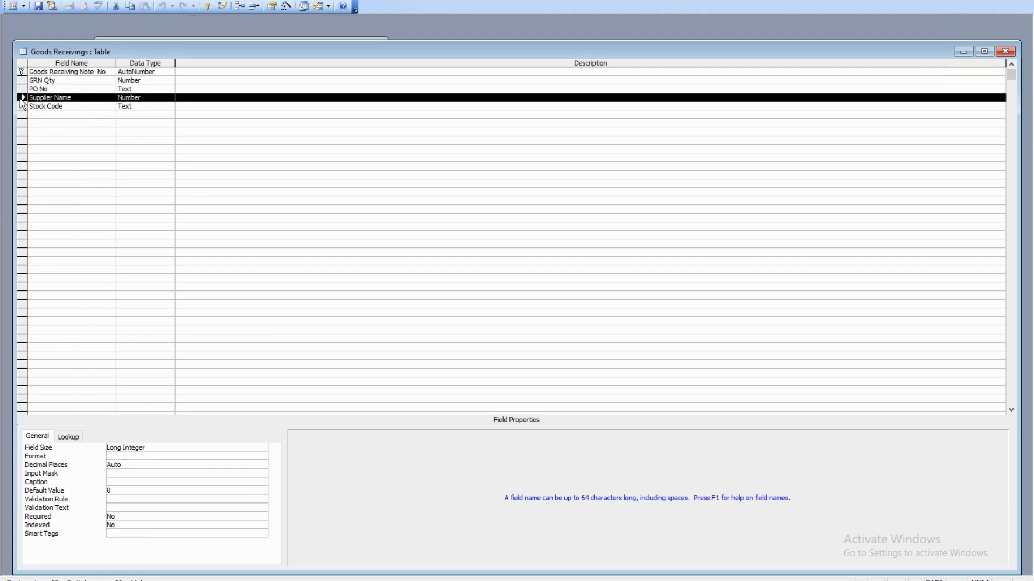
click(22, 106)
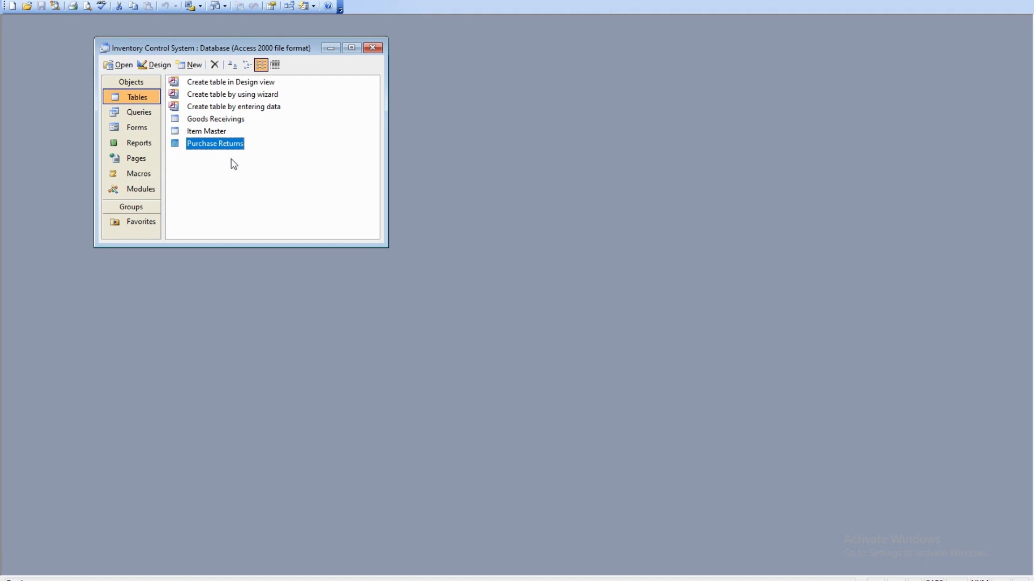
Step: Open the Purchase Returns table in Design view and examine its PRN Qty, Stock Code and Supplier Code fields
click(156, 64)
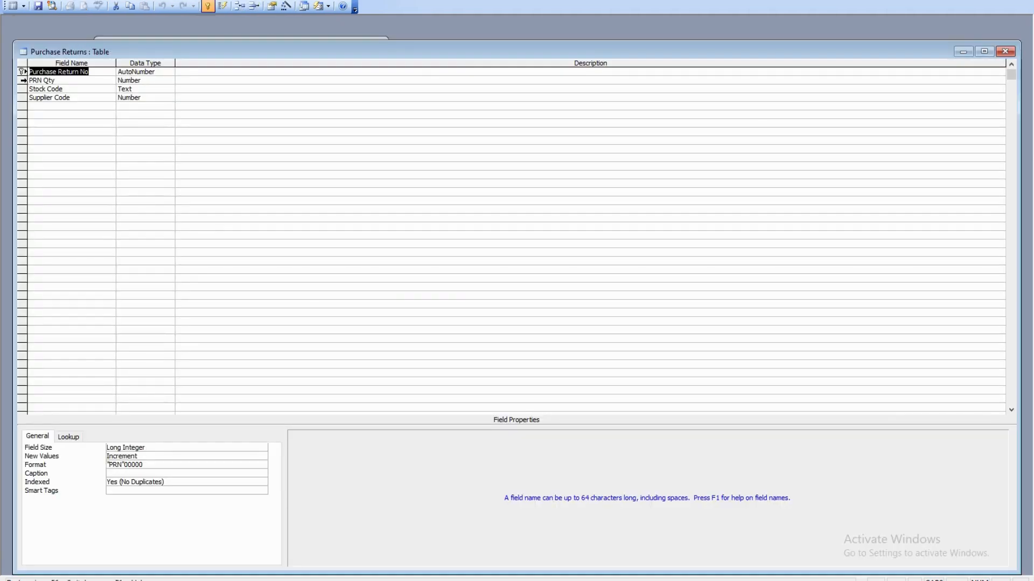
click(22, 80)
click(23, 89)
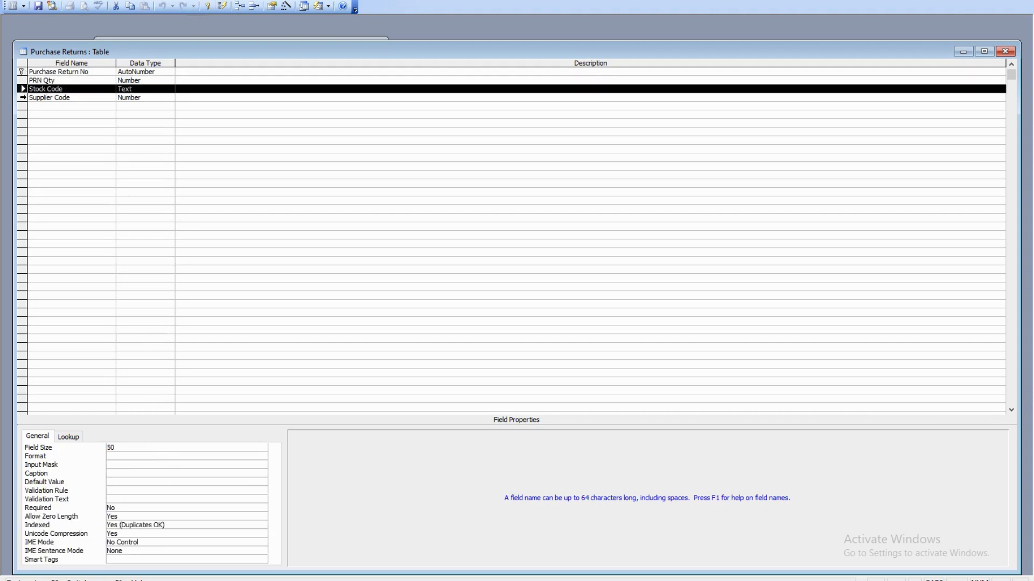
click(23, 97)
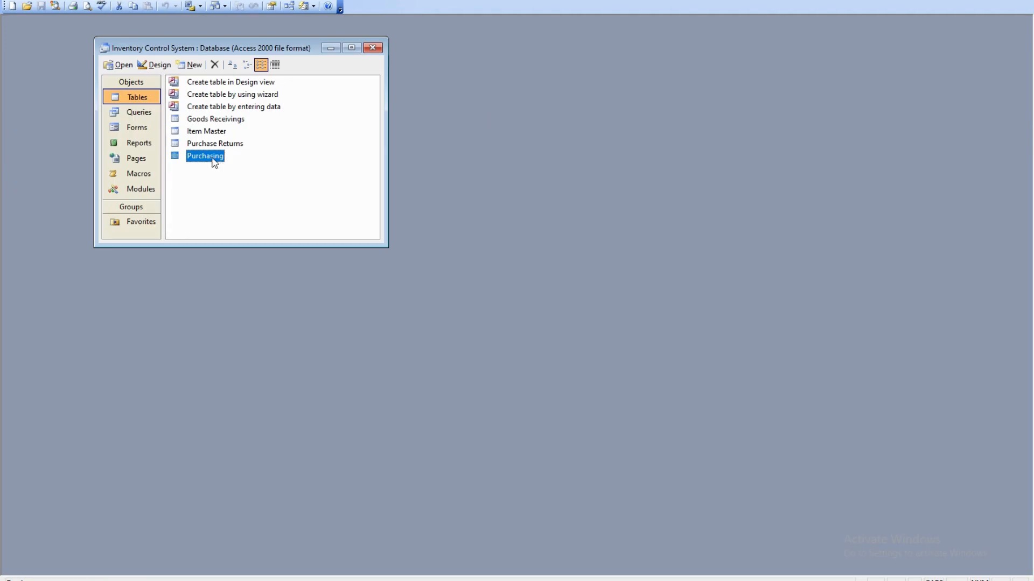
Step: Open the Purchasing table in Design view and examine its PO Qty, Stock Code and Supplier Name fields
click(158, 65)
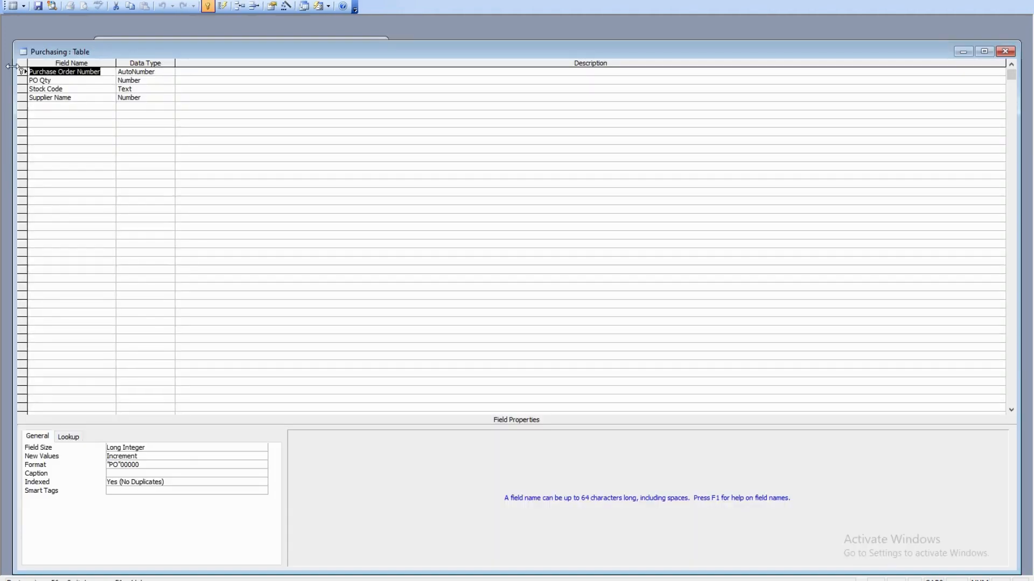
click(22, 80)
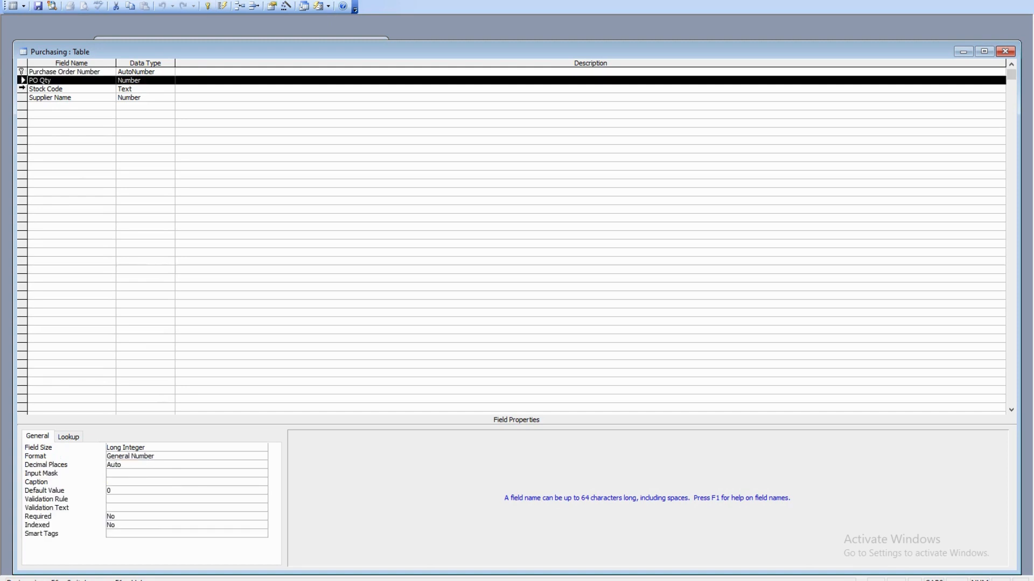
click(22, 89)
click(22, 97)
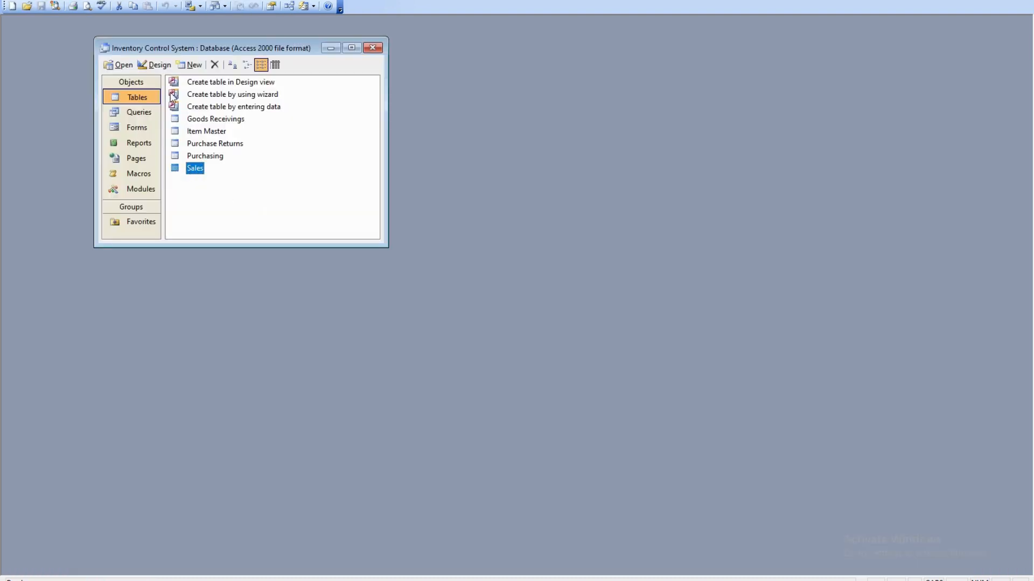
Step: Open the Sales table in Design view and examine its Invoice Qty, Unit Price and Stock Code fields
click(154, 64)
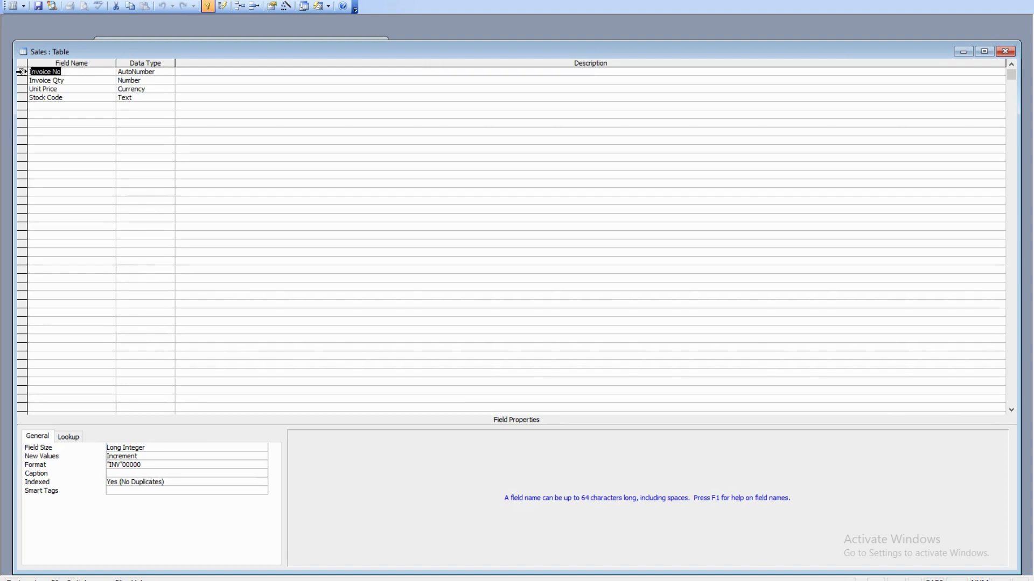
click(23, 80)
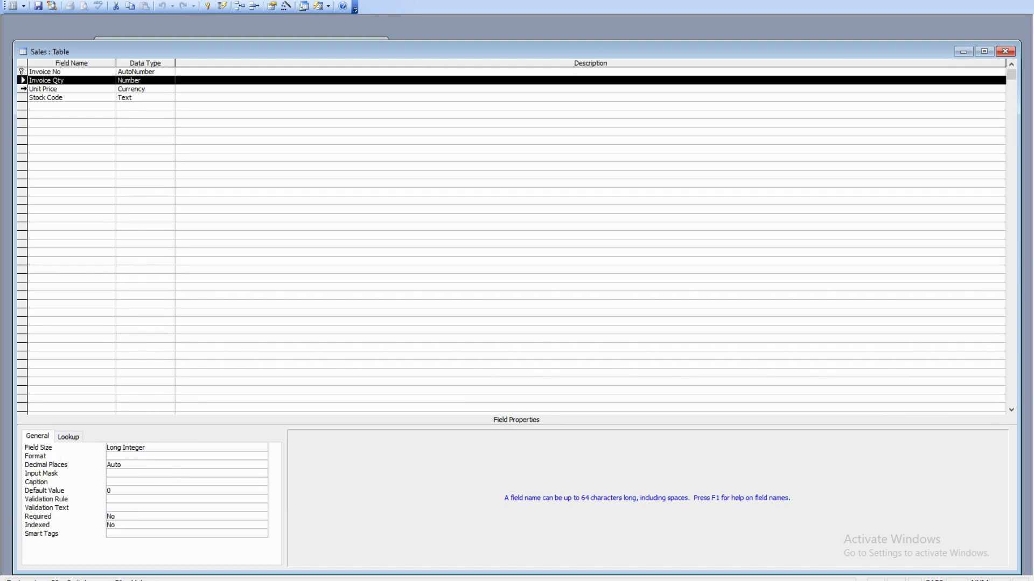
click(24, 89)
click(24, 98)
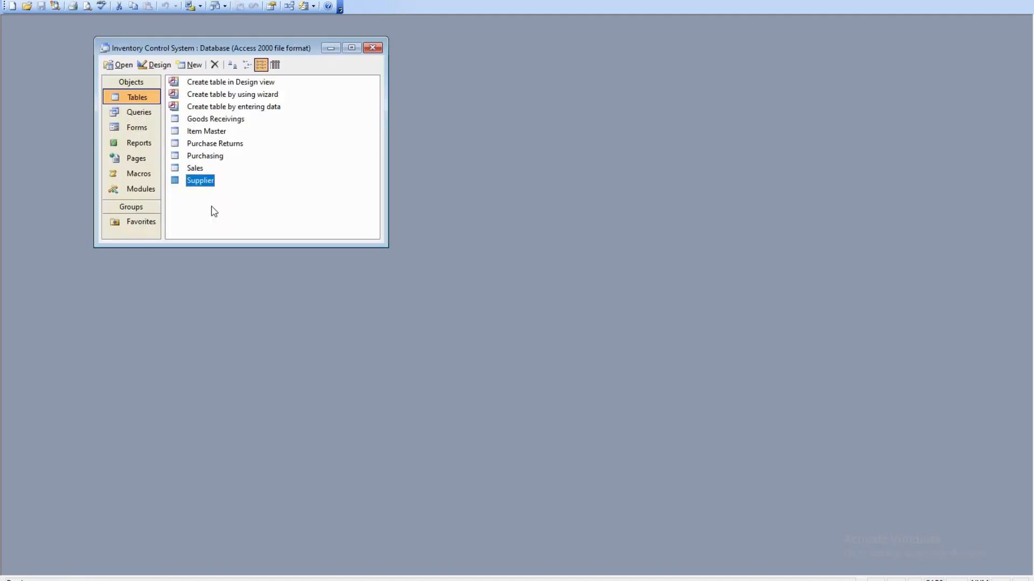
Step: Open the Supplier table in Design view and examine its Supplier Name and Supplier Address fields
click(156, 65)
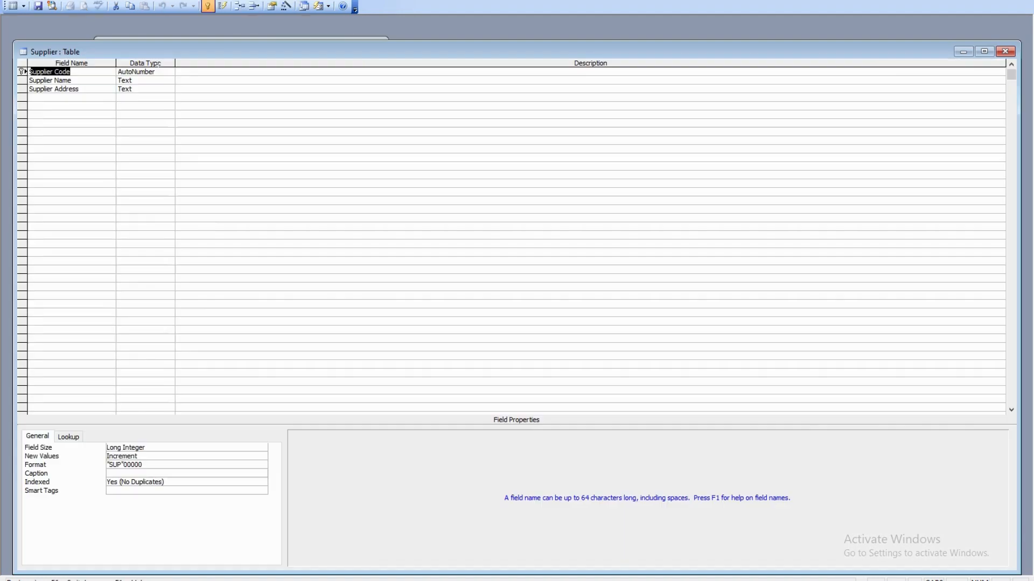
click(22, 80)
click(22, 89)
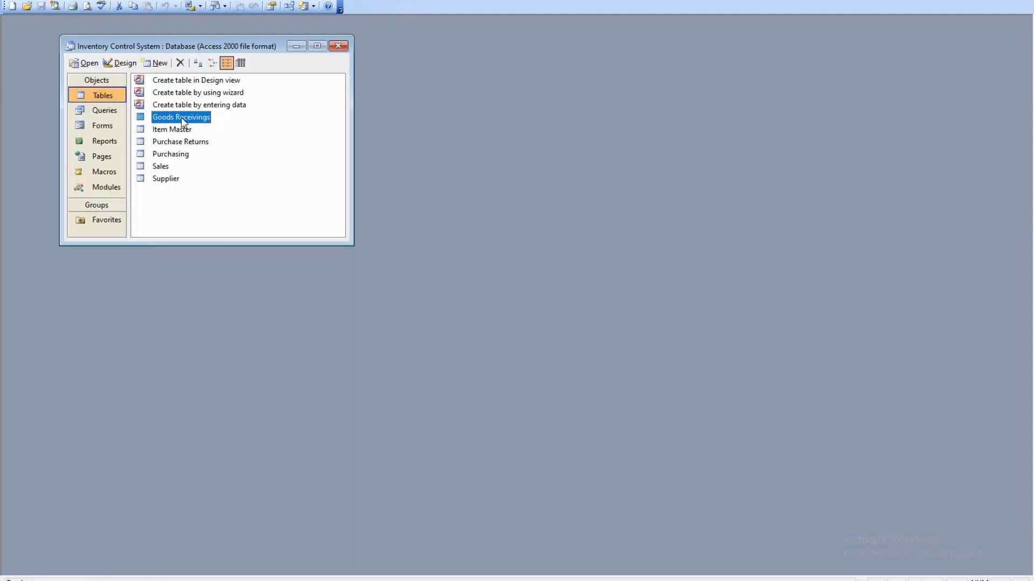
Step: Open the Goods Receivings table in Design view and start a Stock Code lookup that takes its values from the Item Master table
click(127, 64)
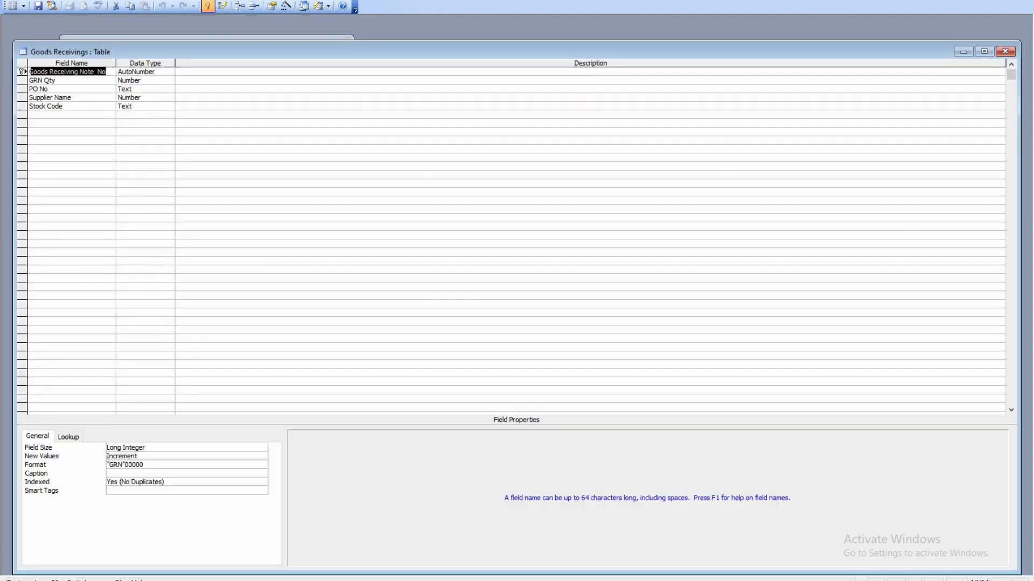
click(129, 106)
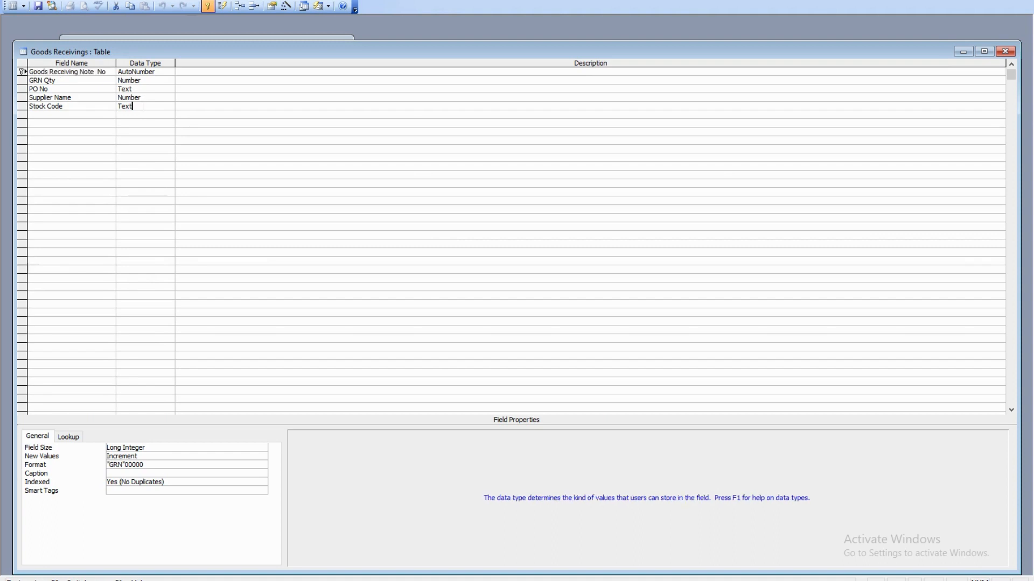
click(169, 107)
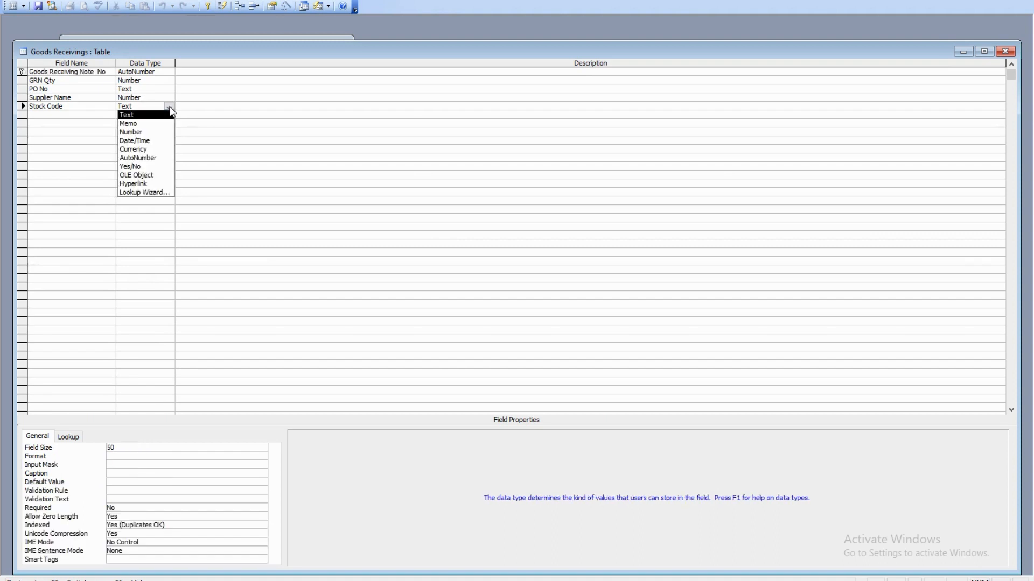
click(149, 193)
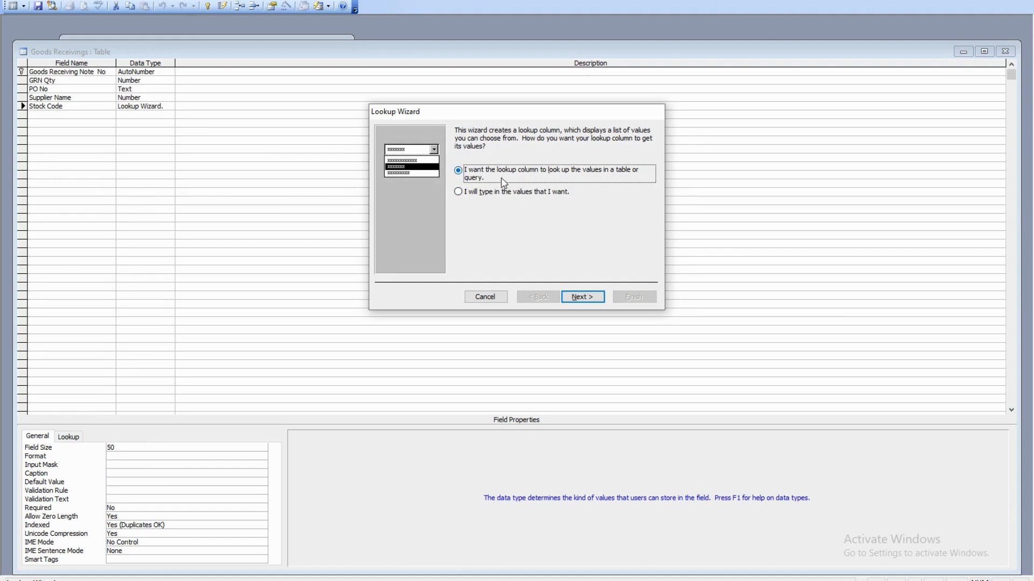
click(580, 298)
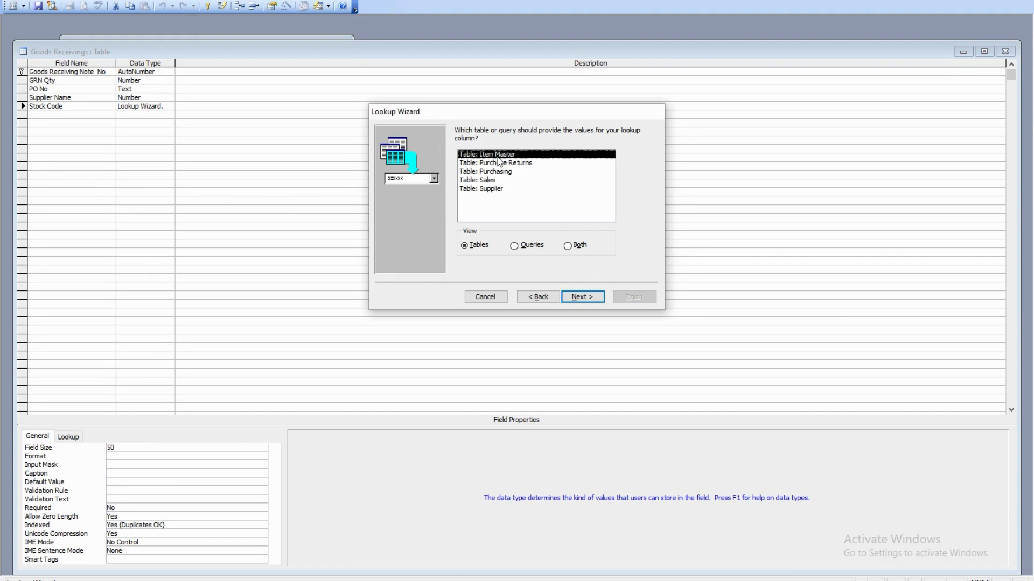
click(583, 298)
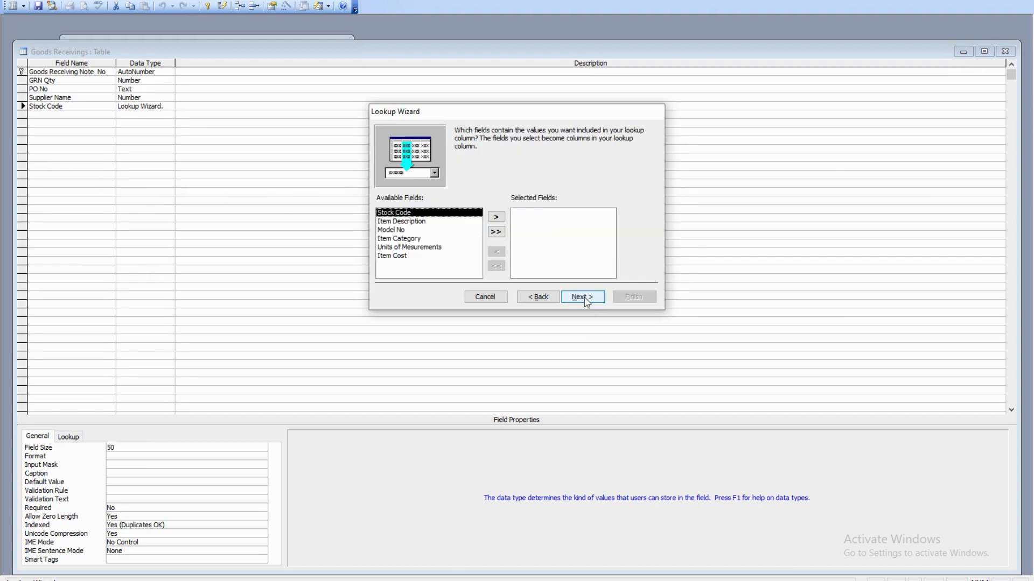
Step: Include all Item Master fields in the lookup column and sort its list by Stock Code in ascending order
click(496, 232)
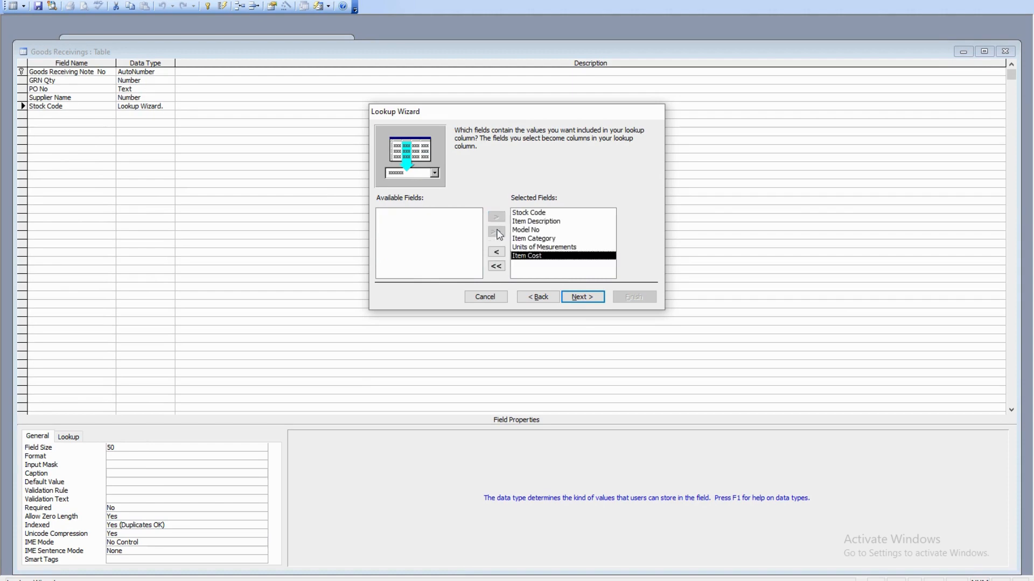
click(583, 296)
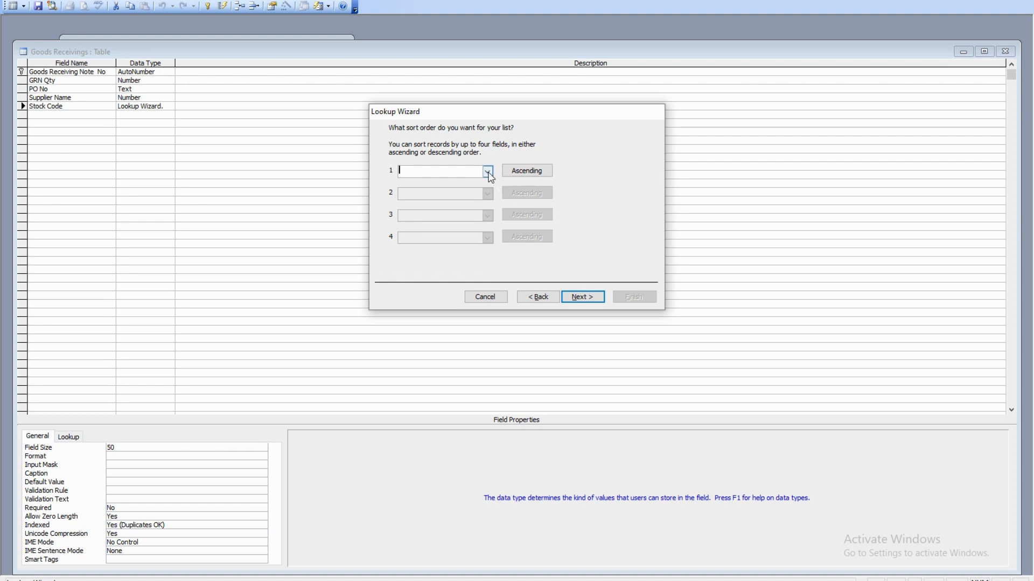
click(487, 171)
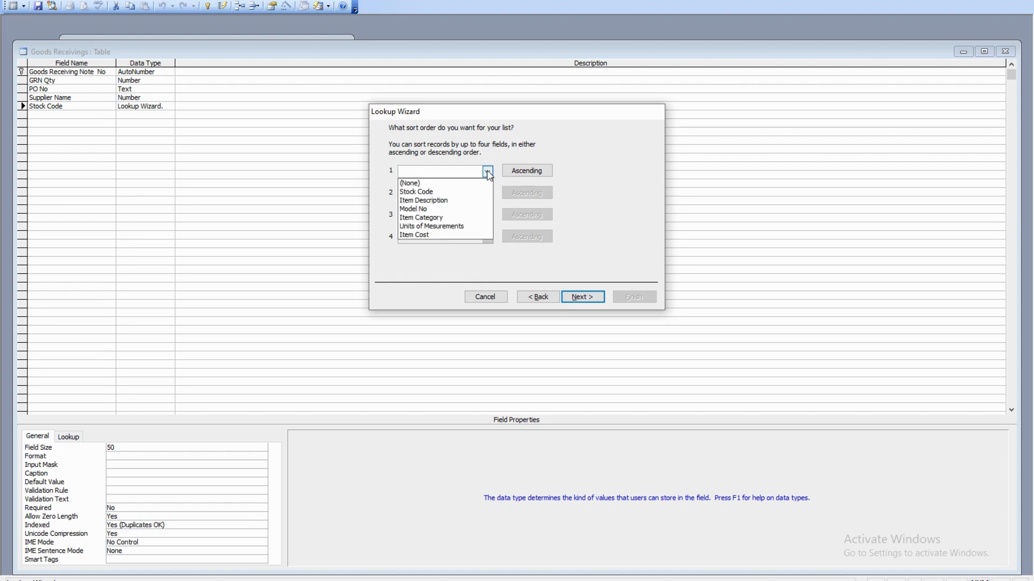
click(456, 195)
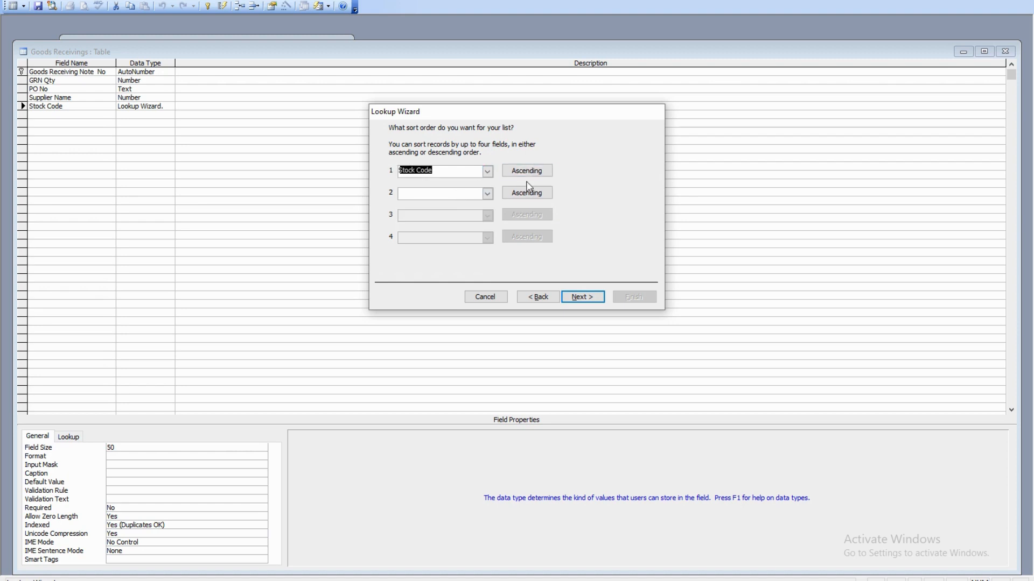
click(578, 299)
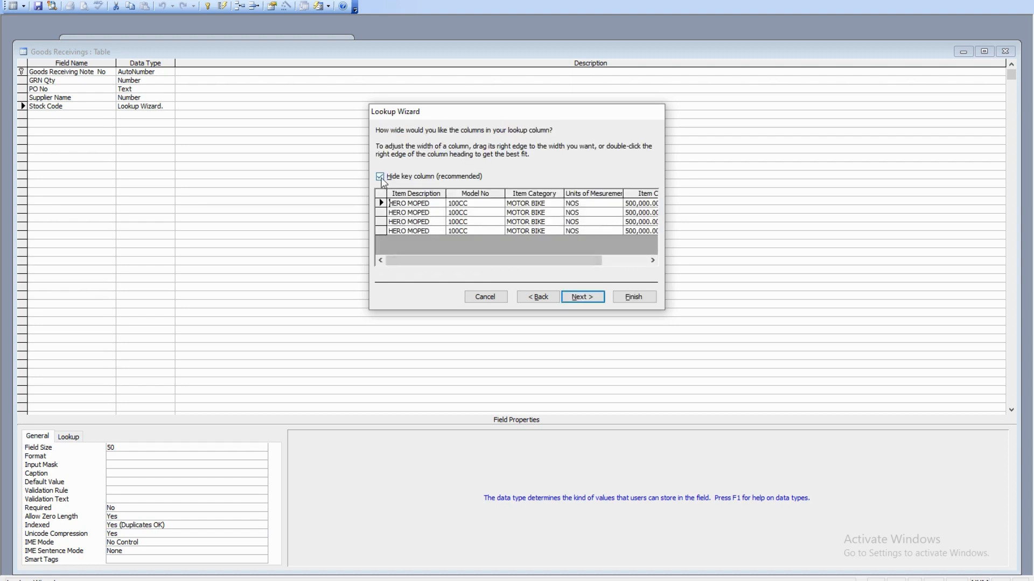
Step: Keep the key column hidden, finish the lookup with the label Stock Code, and save the table to create the relationship
click(380, 178)
click(379, 177)
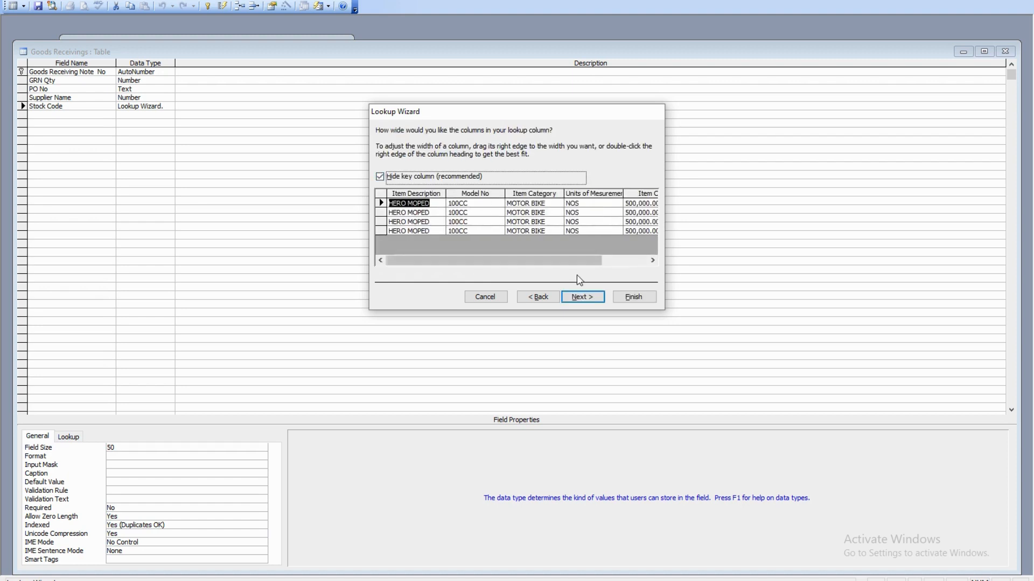
click(582, 298)
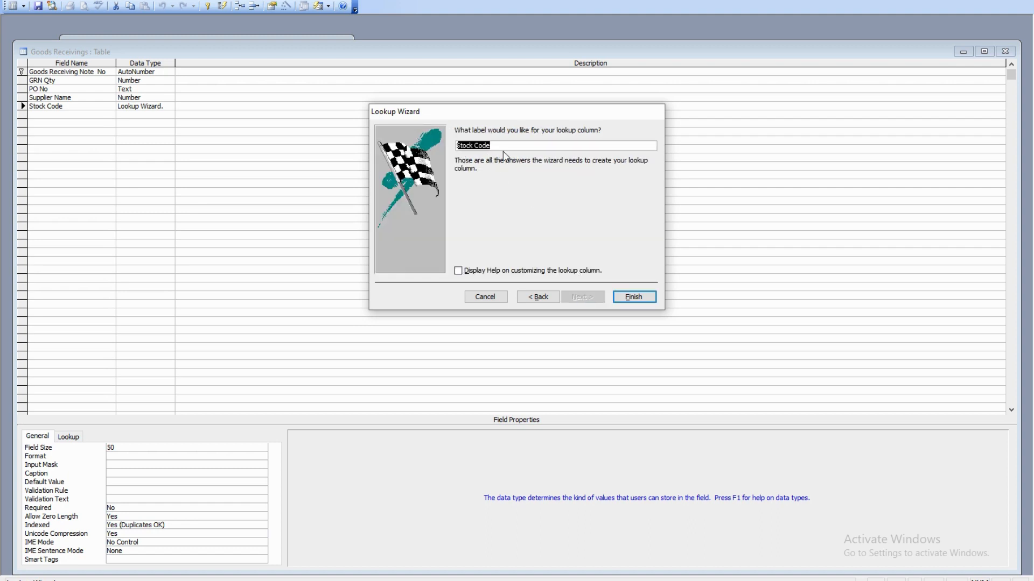
click(653, 300)
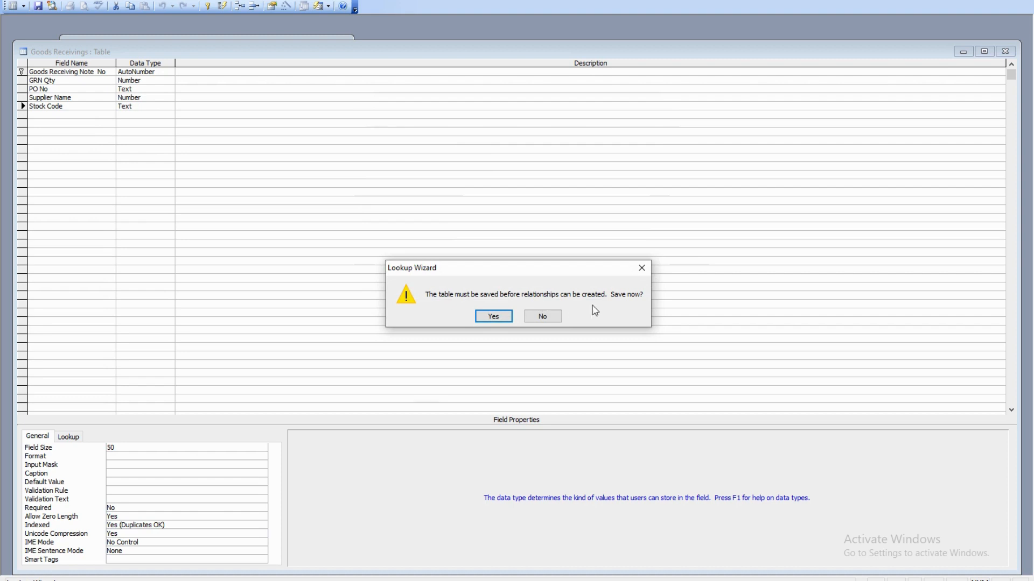
click(491, 317)
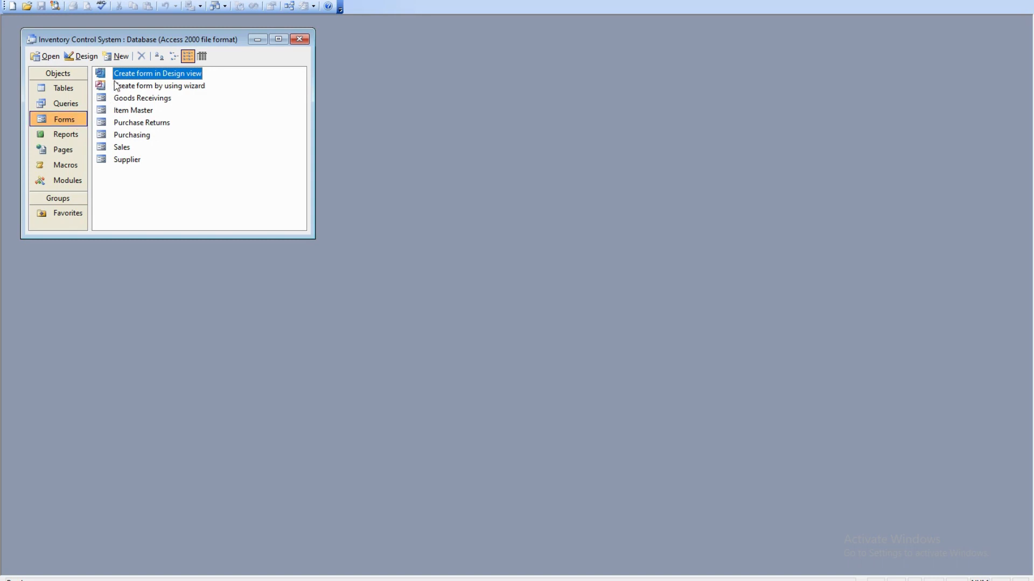
Step: Start a new form with the Form Wizard based on the Goods Receivings table and include all of its fields
click(121, 56)
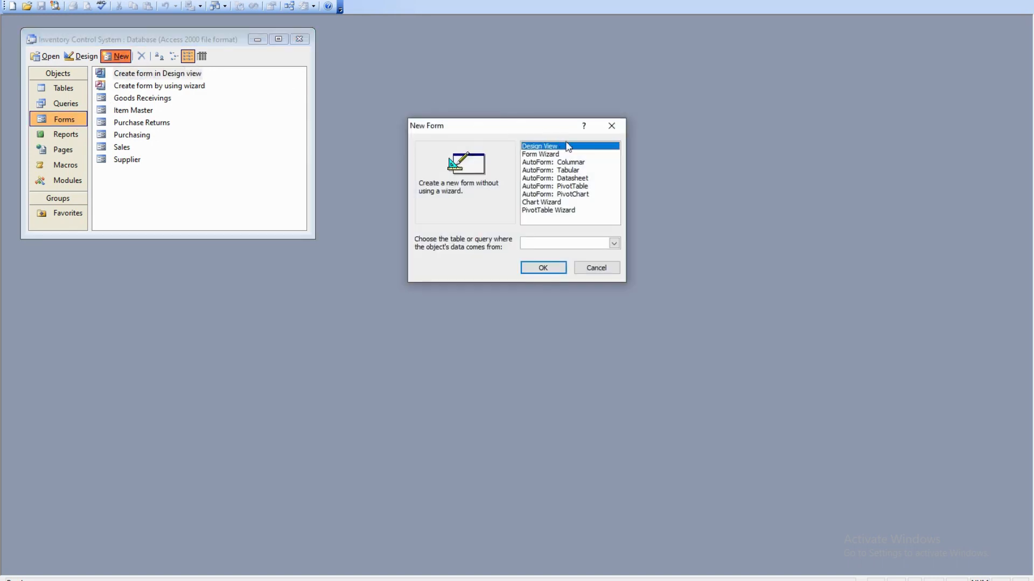
click(545, 154)
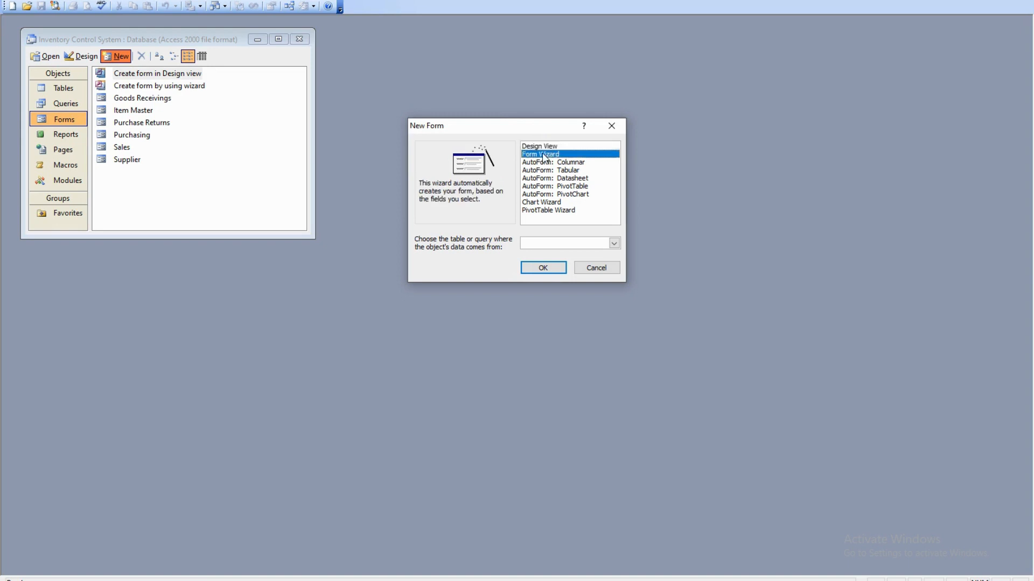
click(614, 244)
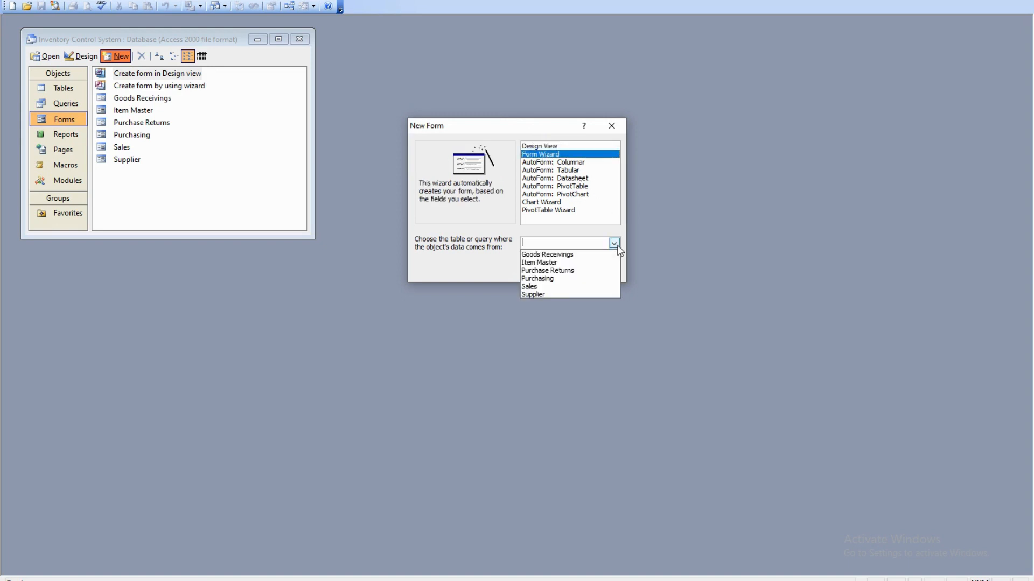
click(592, 254)
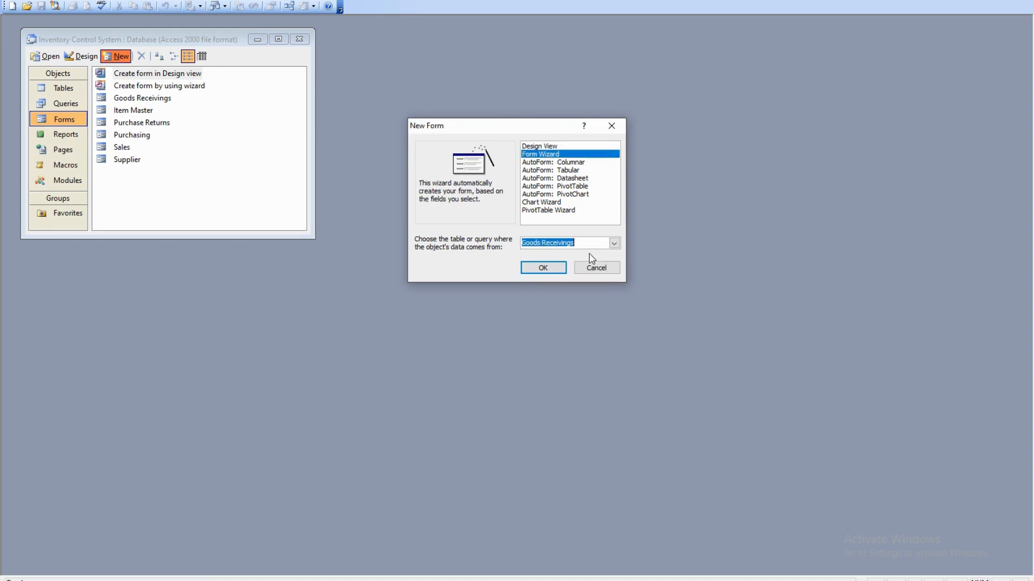
click(542, 269)
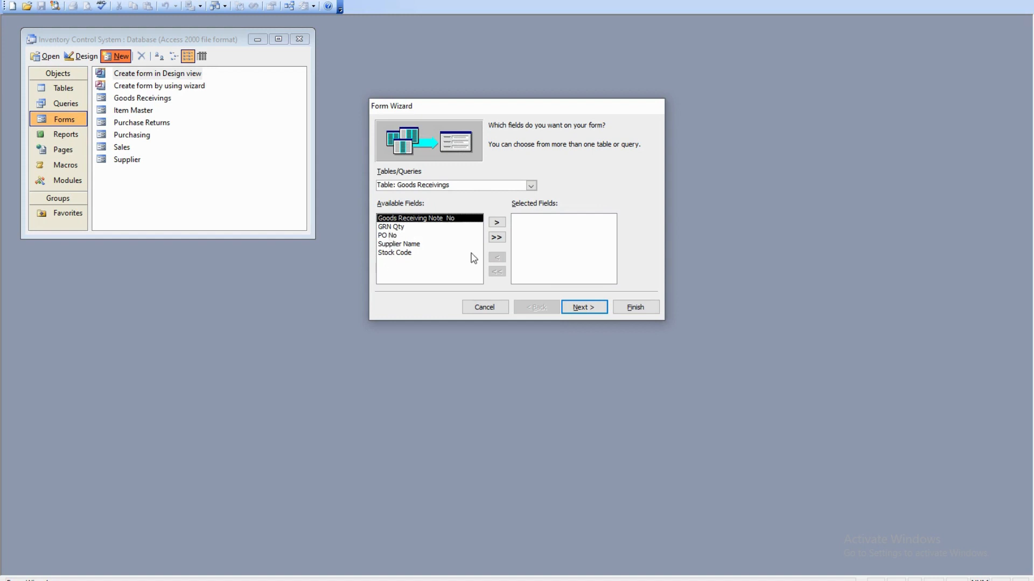
click(496, 238)
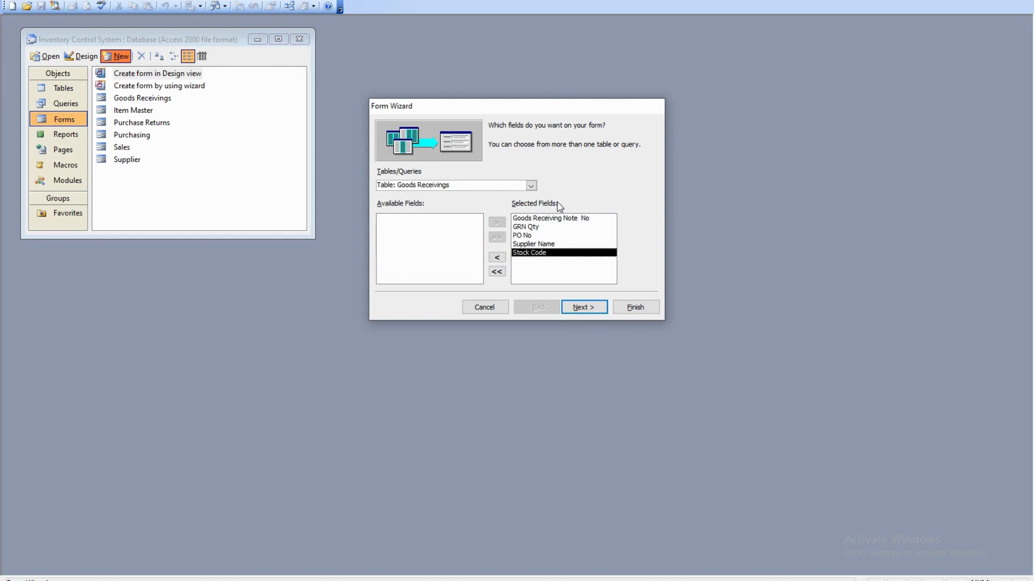
click(586, 307)
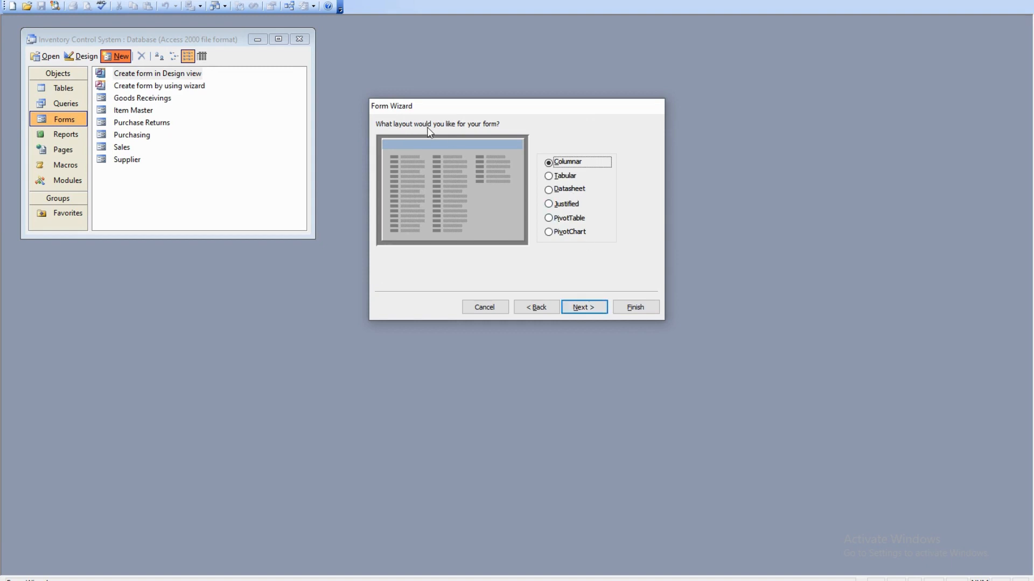
Step: Preview the Tabular, Datasheet, Justified, PivotTable and PivotChart form layouts, and choose the Columnar layout
click(561, 181)
click(569, 195)
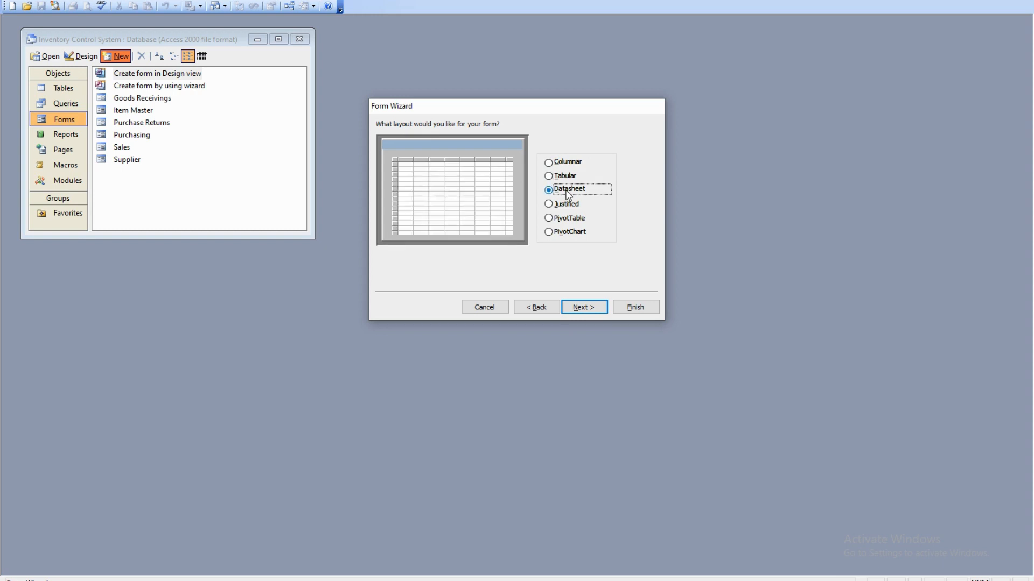
click(570, 210)
click(568, 219)
click(569, 232)
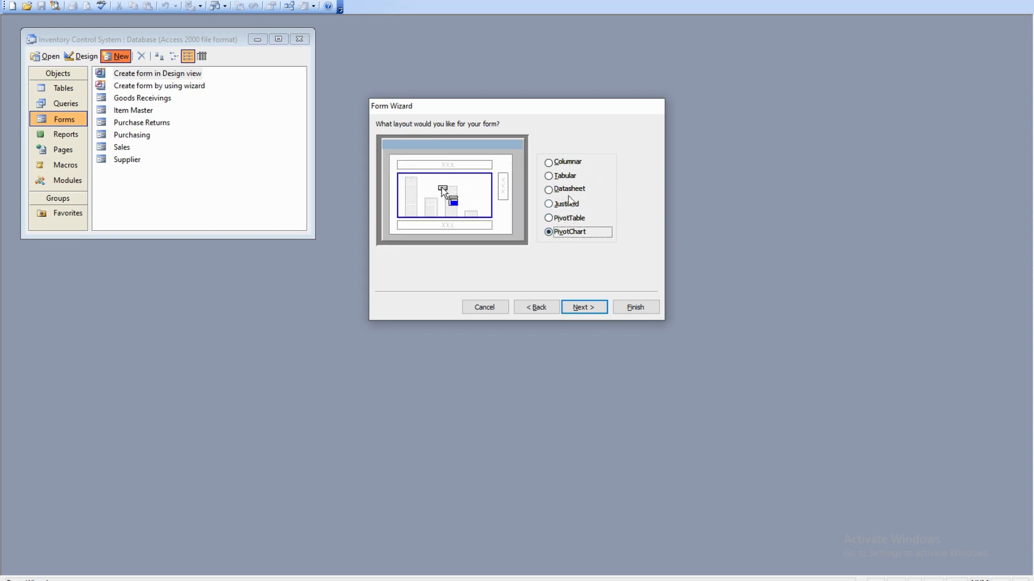
click(558, 163)
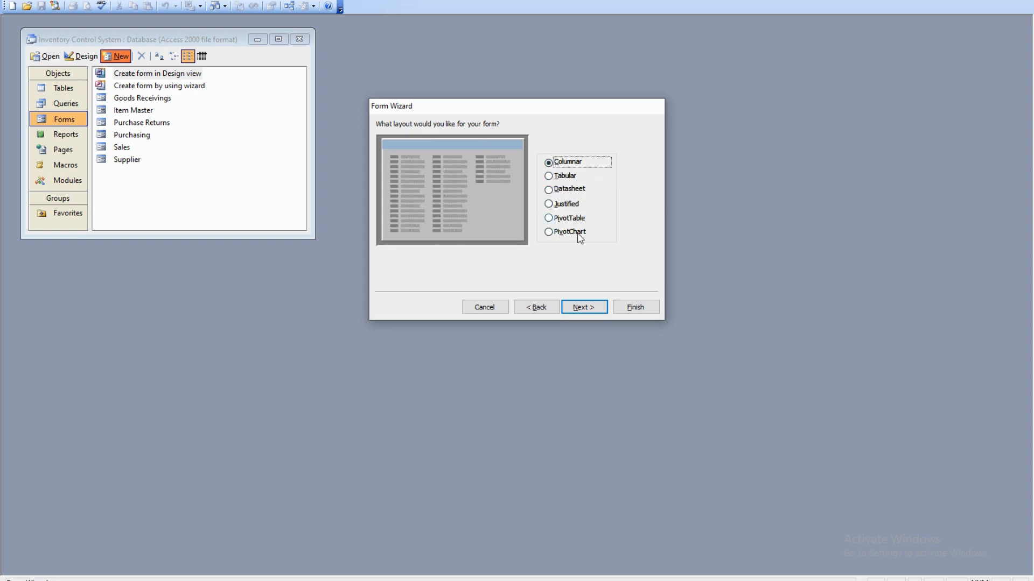
click(584, 308)
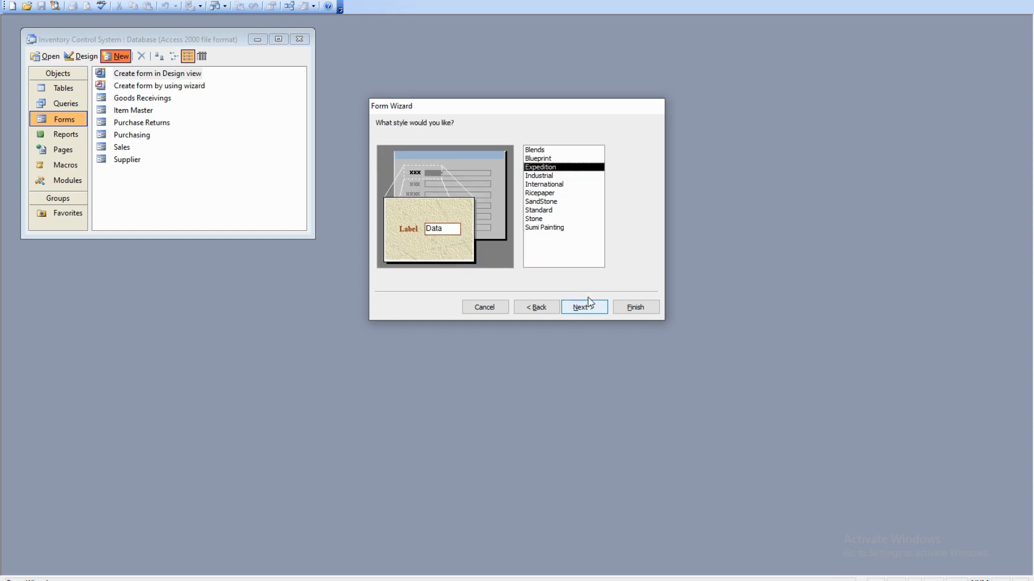
Step: Preview the available form styles from Blends to Sumi Painting and choose the Expedition style
click(537, 151)
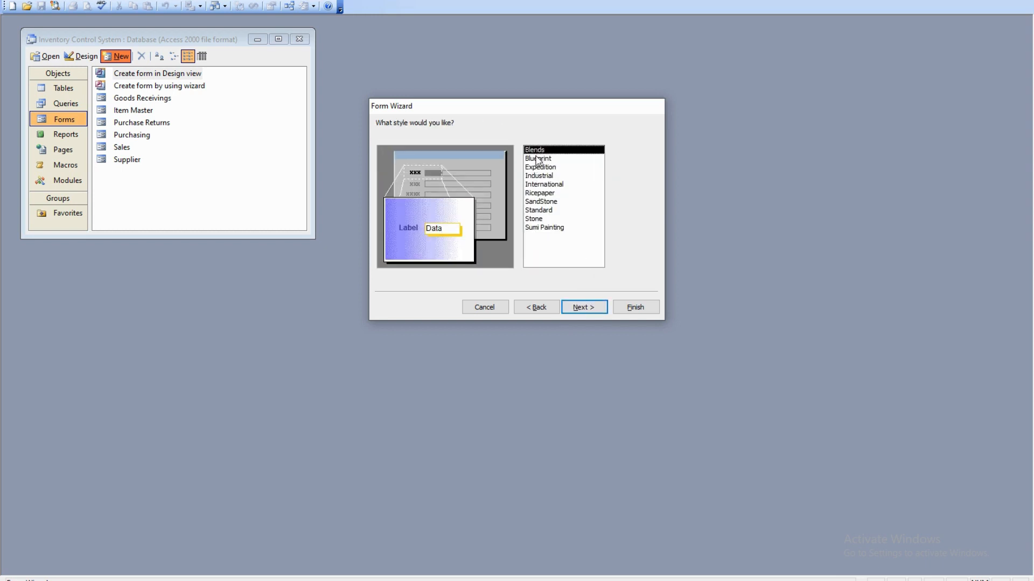
click(538, 159)
click(539, 167)
click(540, 176)
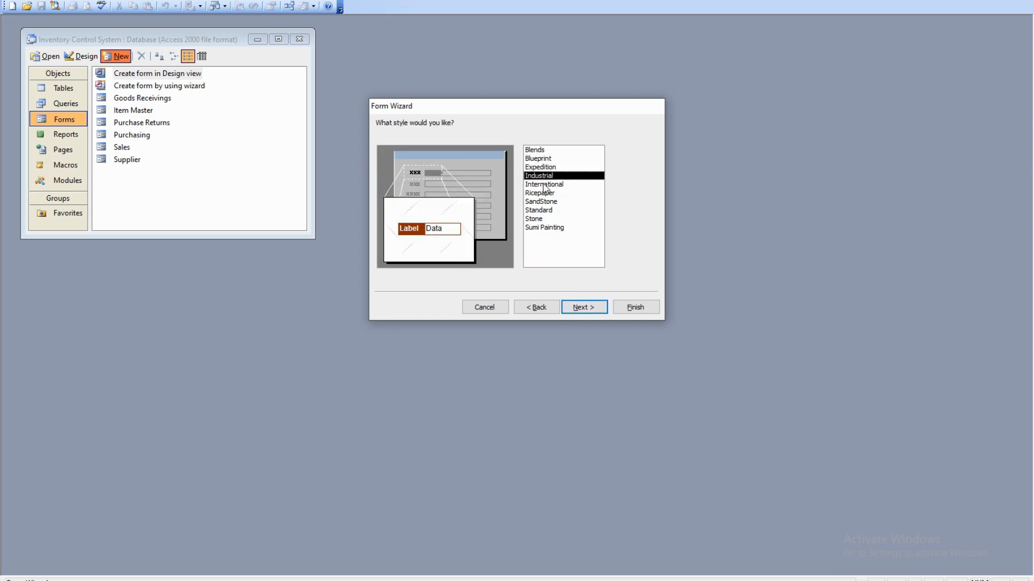
click(542, 185)
click(544, 194)
click(546, 202)
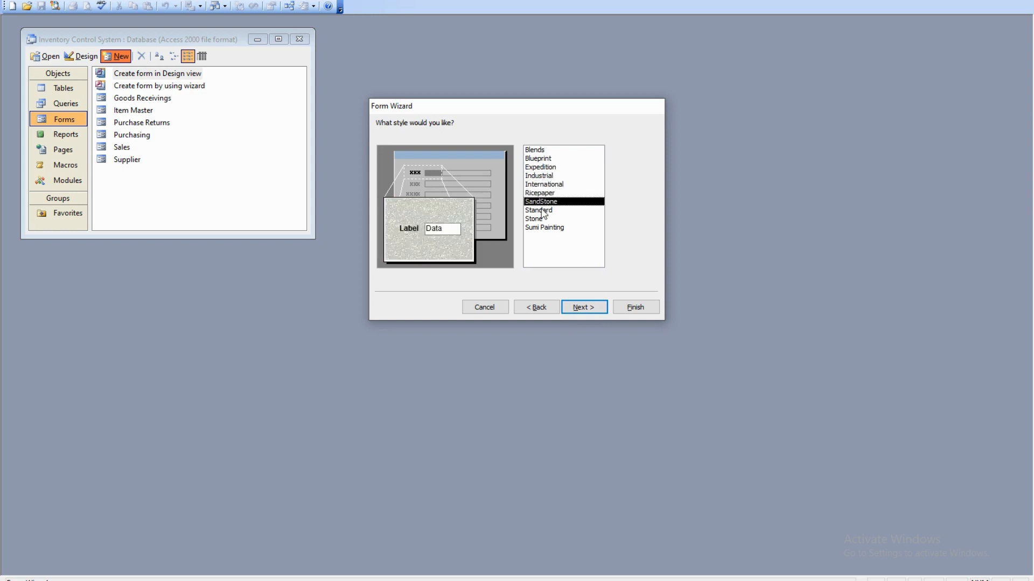
click(544, 211)
click(542, 219)
click(544, 229)
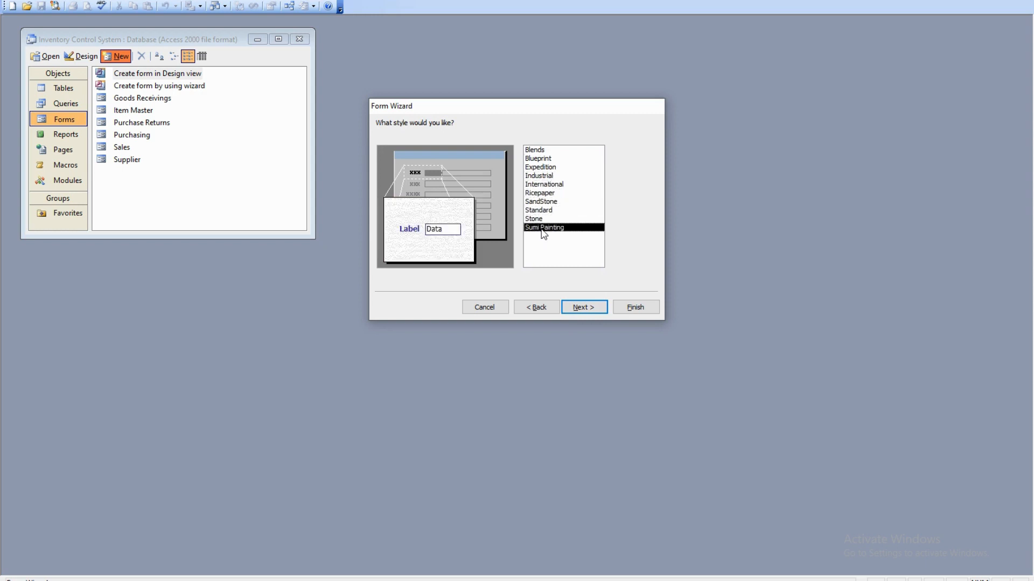
click(541, 159)
click(541, 168)
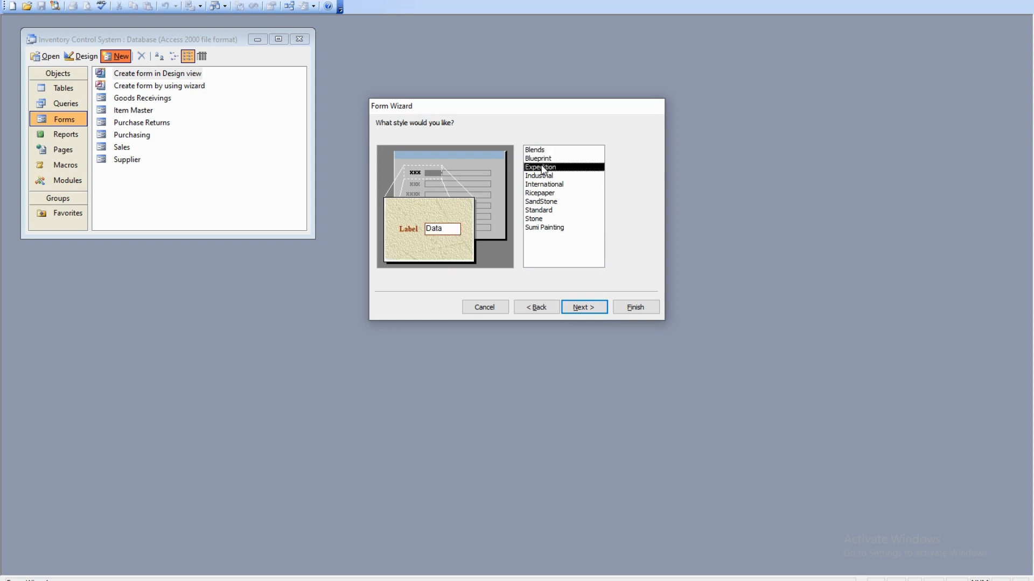
click(585, 308)
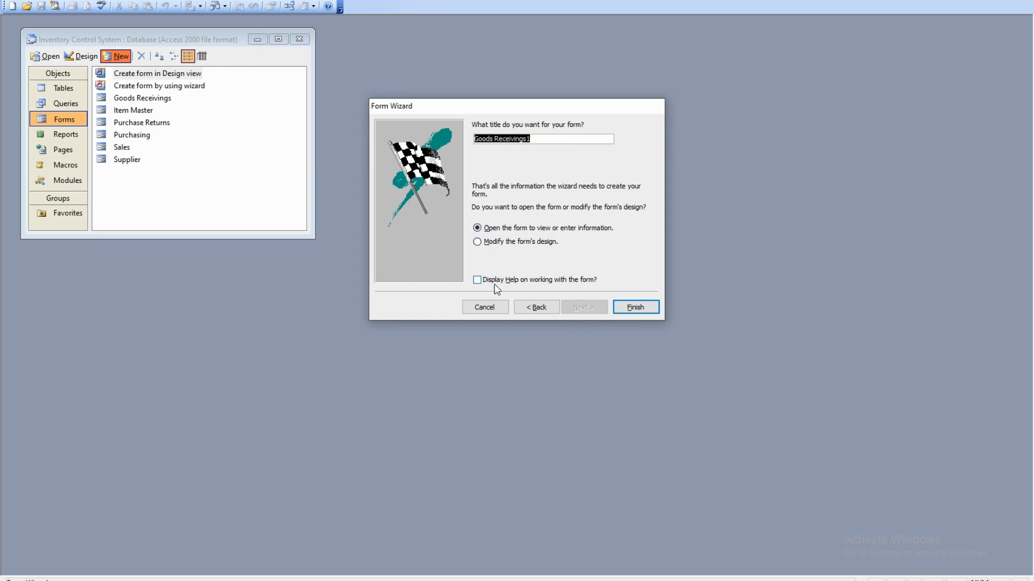
Step: Create the form with the title Goods Receivings1, open it to view or enter information, and maximize its window
click(635, 307)
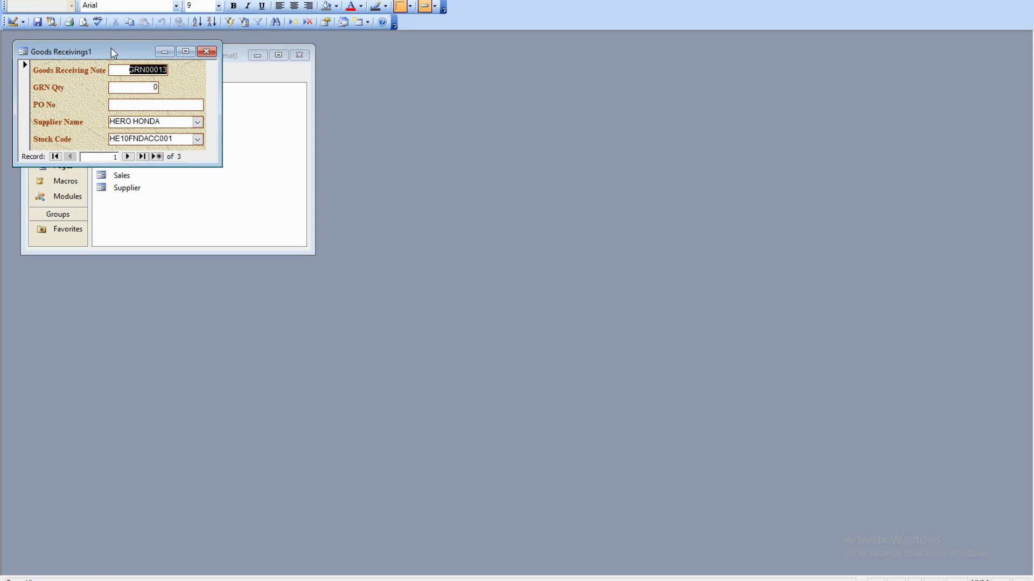
drag(114, 53, 502, 210)
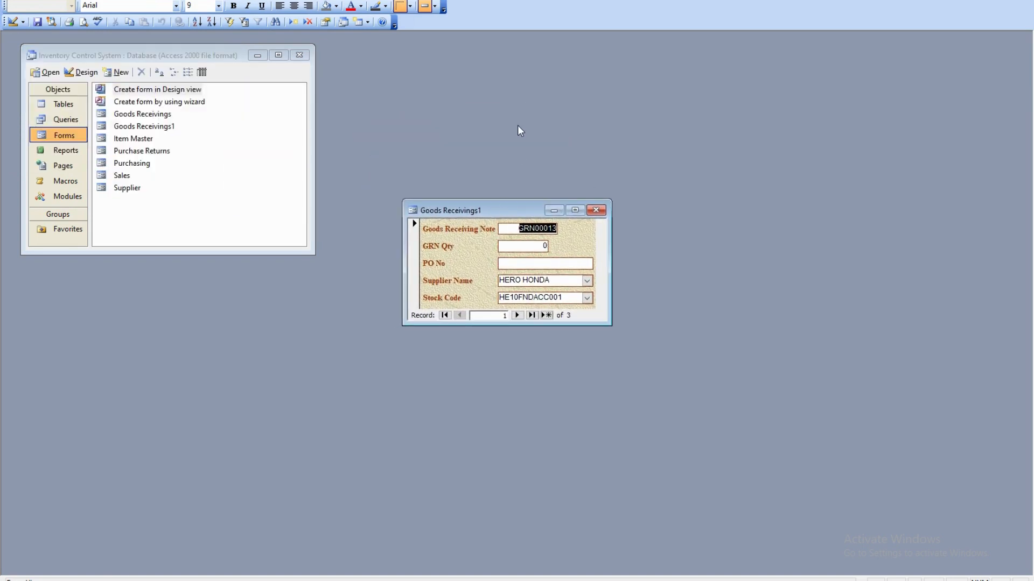
click(577, 210)
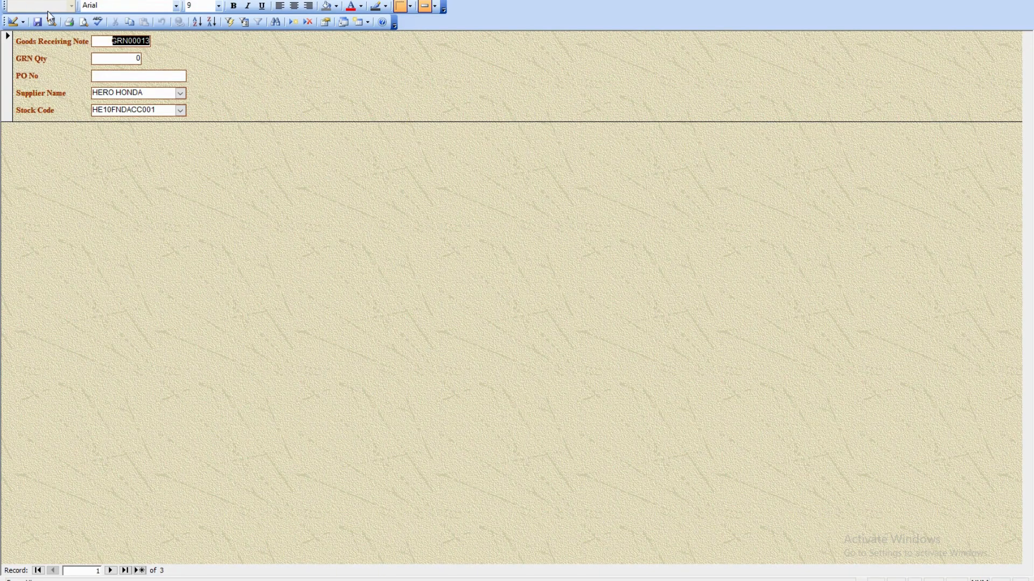
Step: Open the form in Design view and extend its Detail section to a height of about 4.2 inches
click(16, 22)
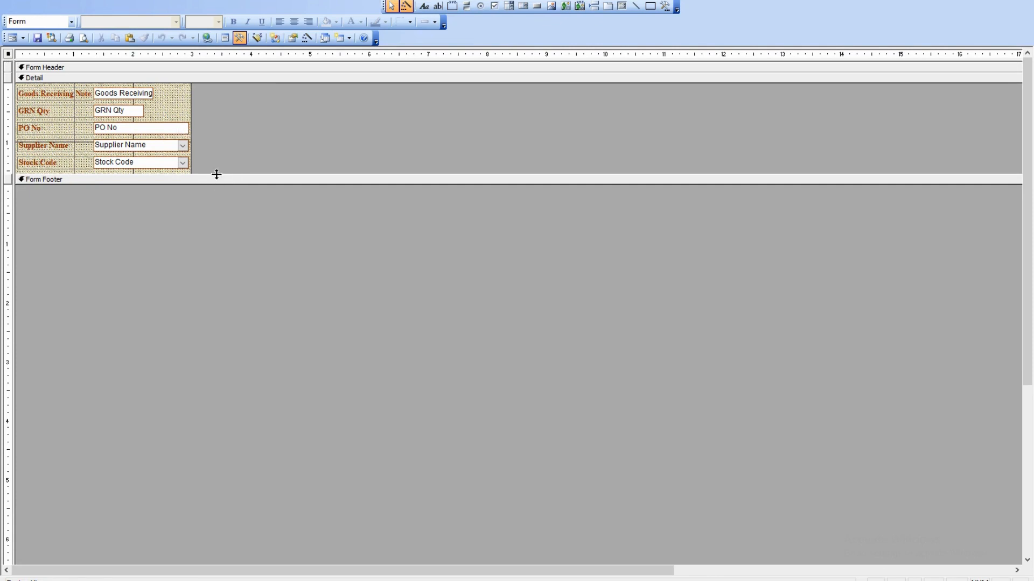
right_click(8, 55)
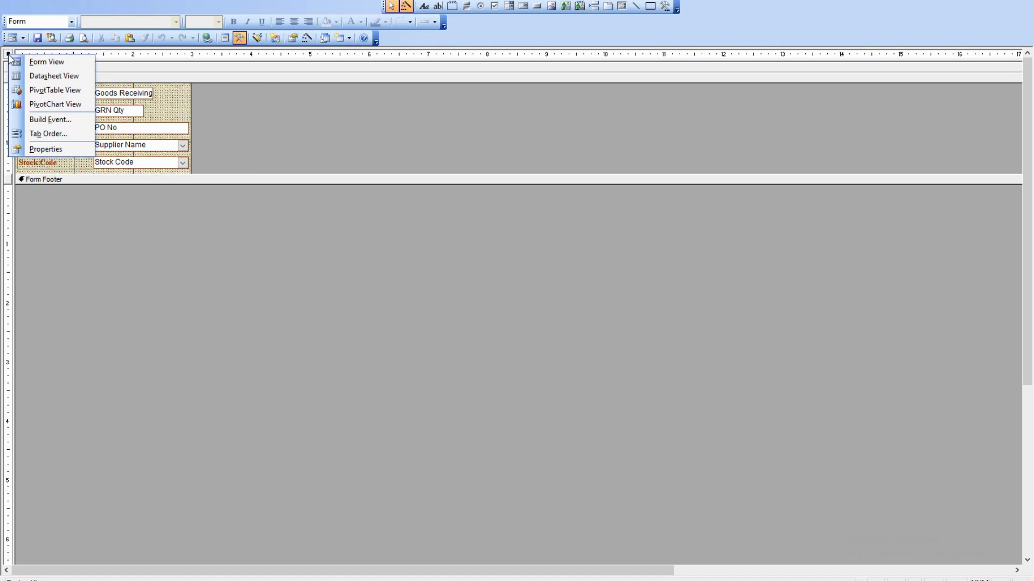
click(7, 56)
drag(199, 175, 207, 330)
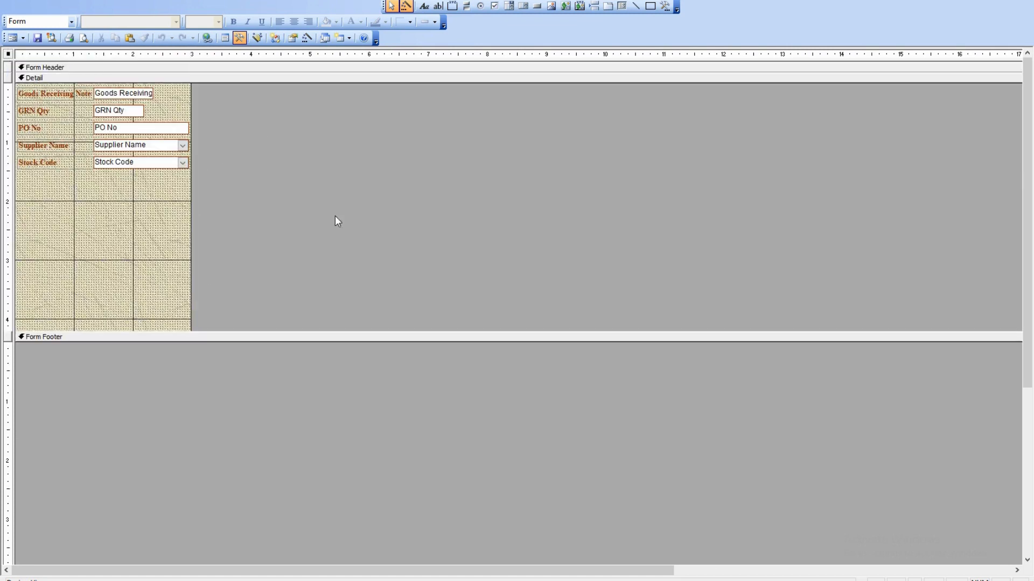
Step: Open the form's properties and start the Query Builder on its Record Source, creating a query based on the table
right_click(12, 55)
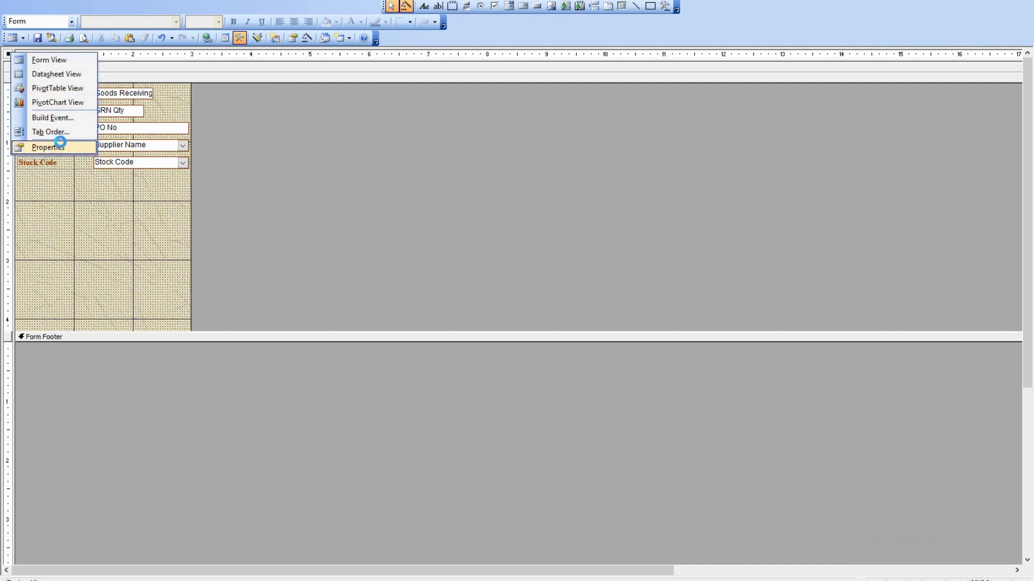
click(59, 148)
click(355, 116)
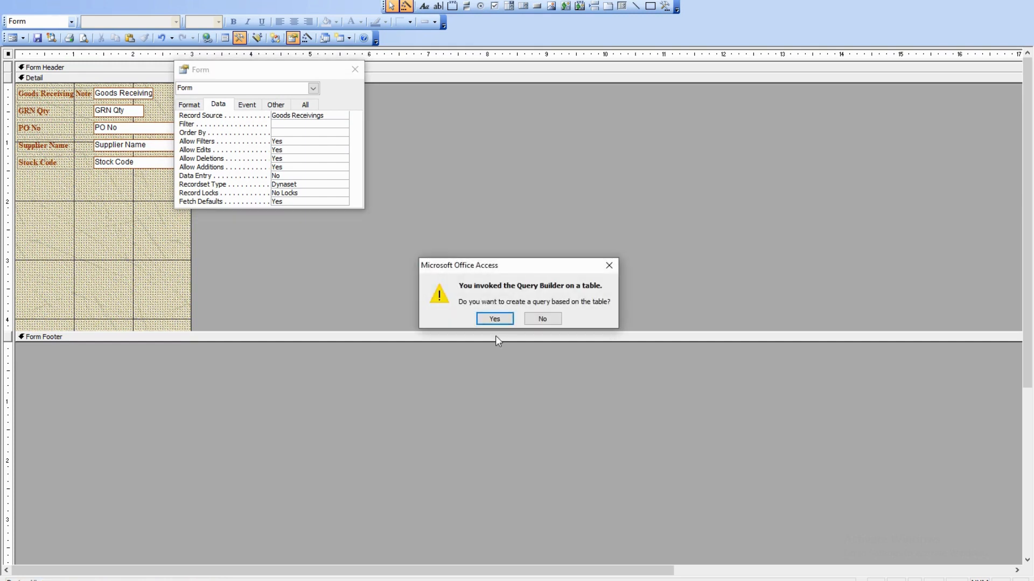
click(495, 319)
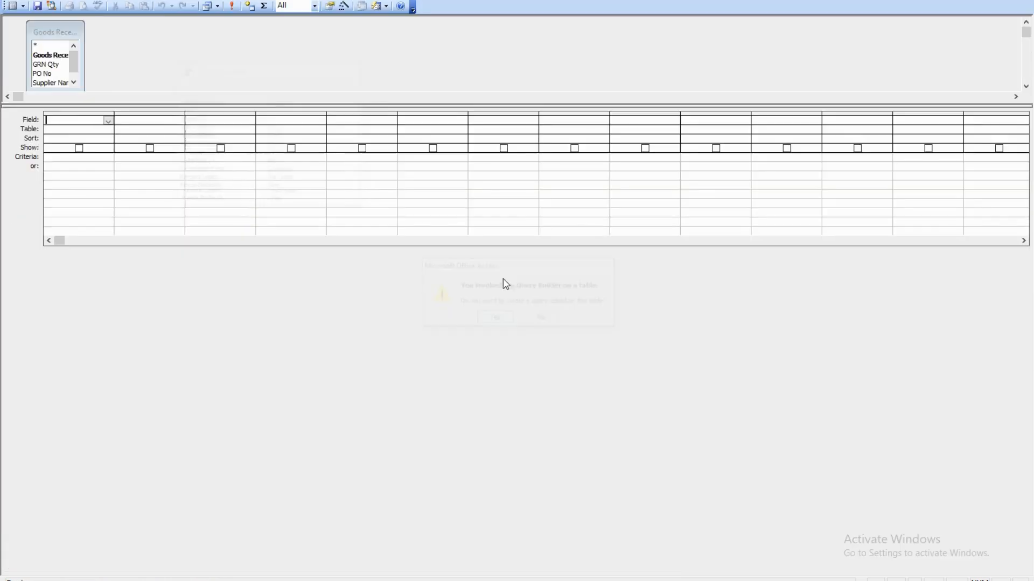
Step: Add all five Goods Receivings fields, from the Goods Receiving Note number to Stock Code, to the query grid
click(49, 56)
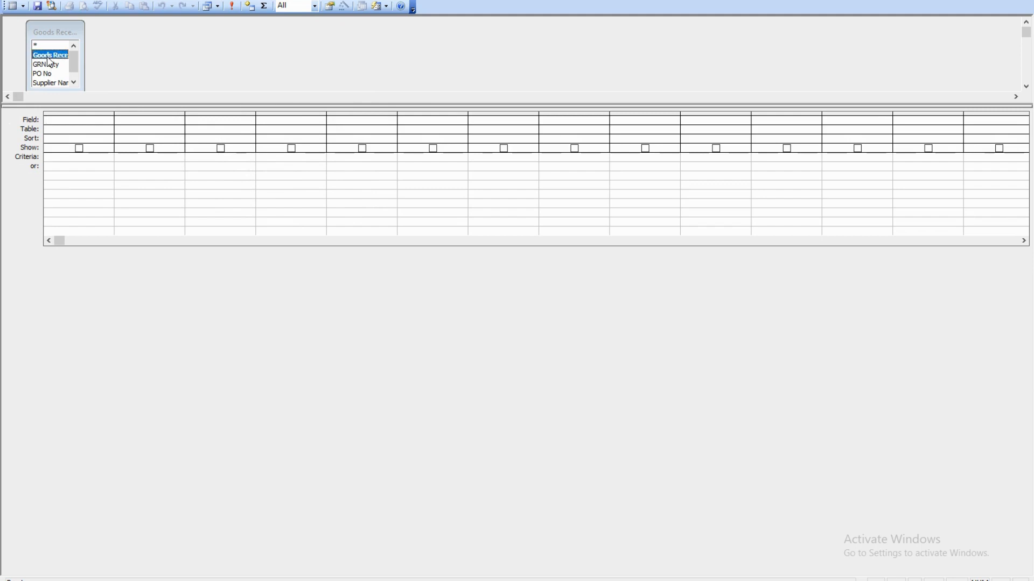
key(shift+Down)
key(shift+Down)
key(shift+Down)
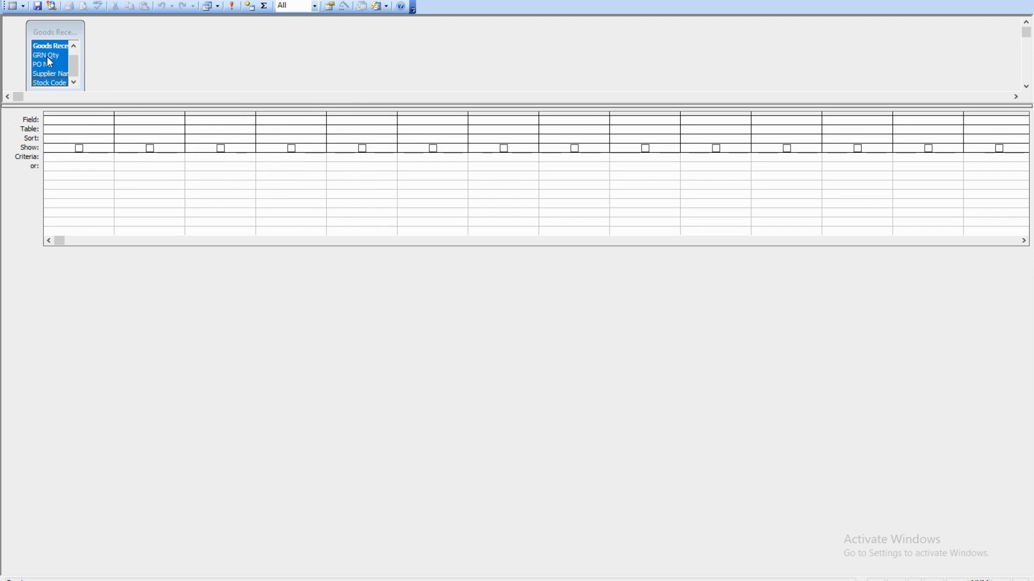
drag(48, 57, 83, 129)
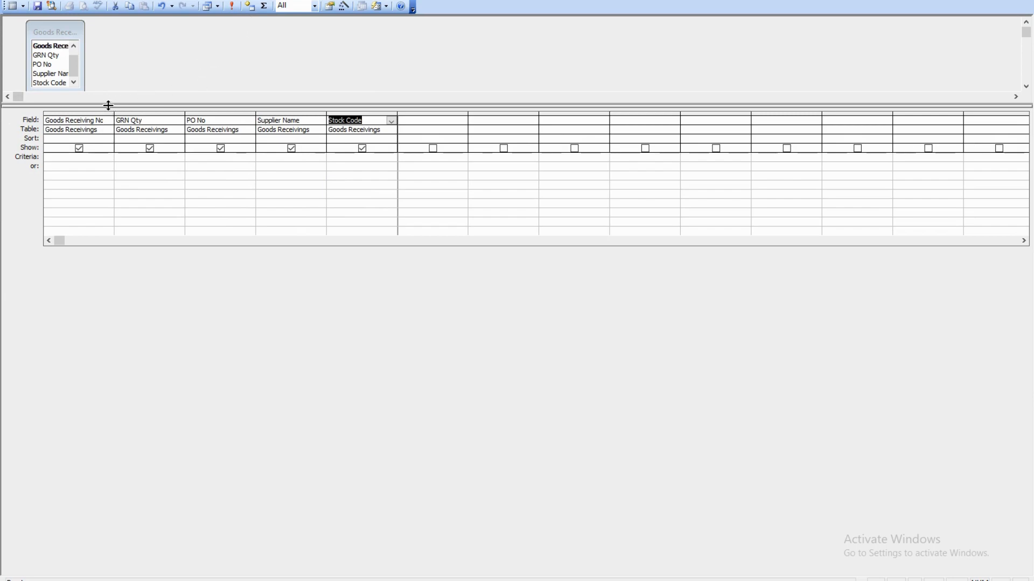
Step: Make the query's table area taller and add the Item Master table to the query
drag(108, 105, 108, 124)
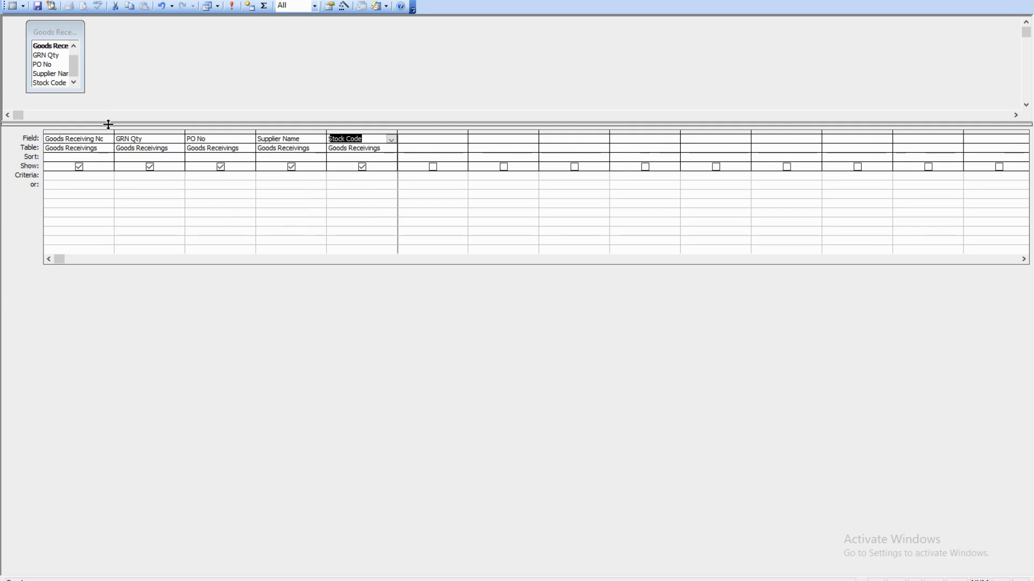
click(250, 5)
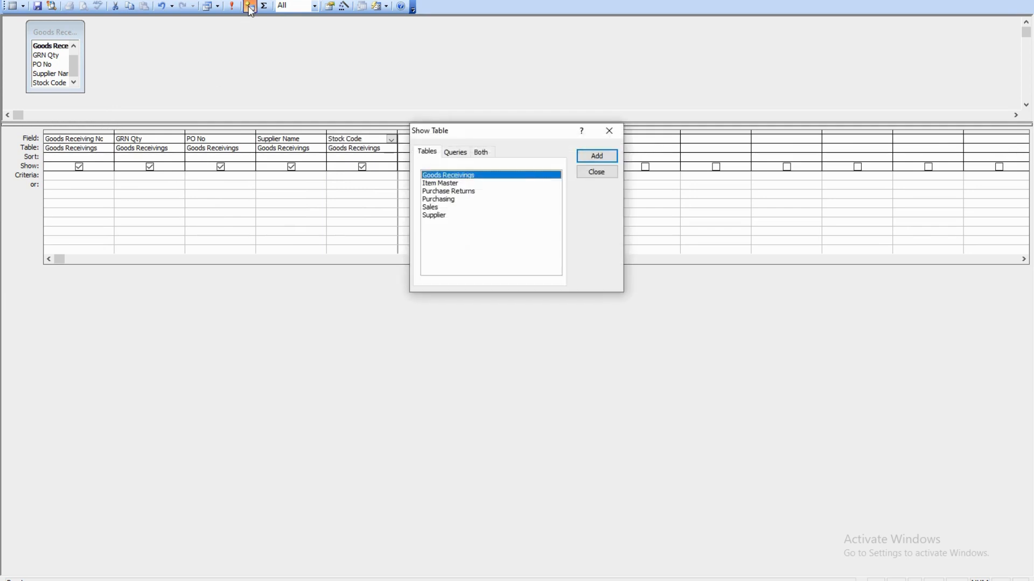
click(448, 183)
click(597, 156)
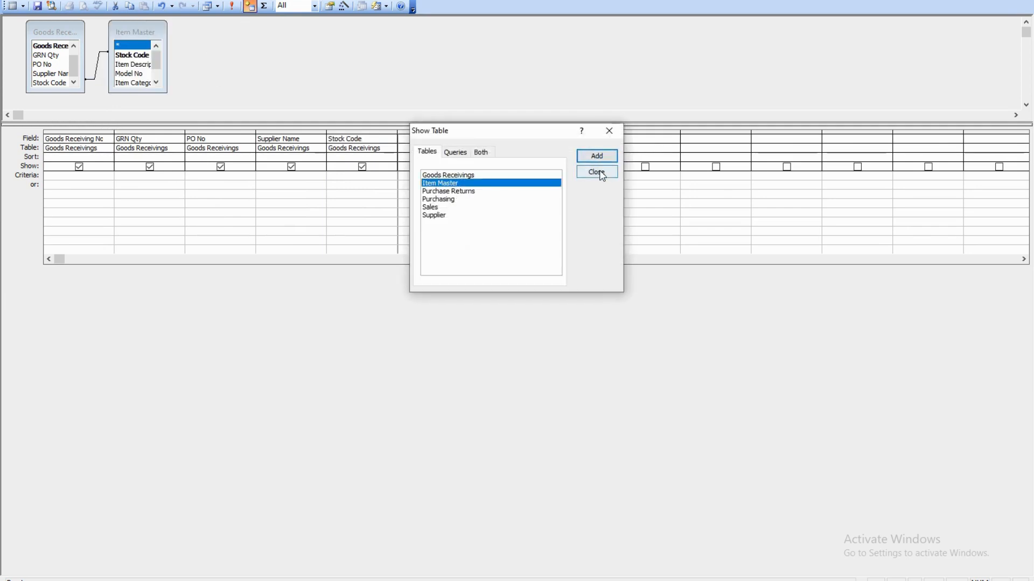
click(597, 172)
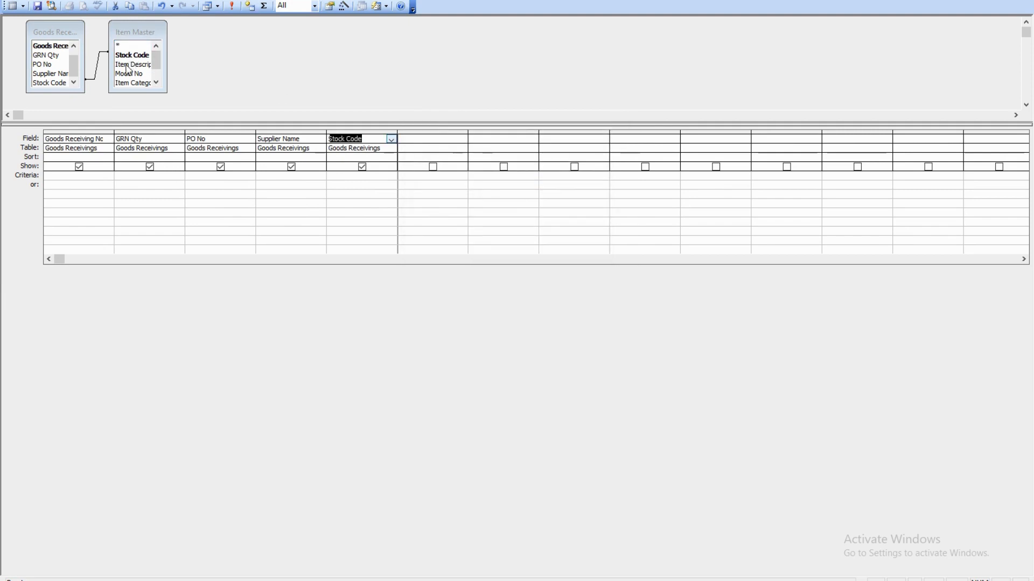
Step: Enlarge the table area and lengthen the Goods Receivings and Item Master field lists to show all their fields
click(154, 93)
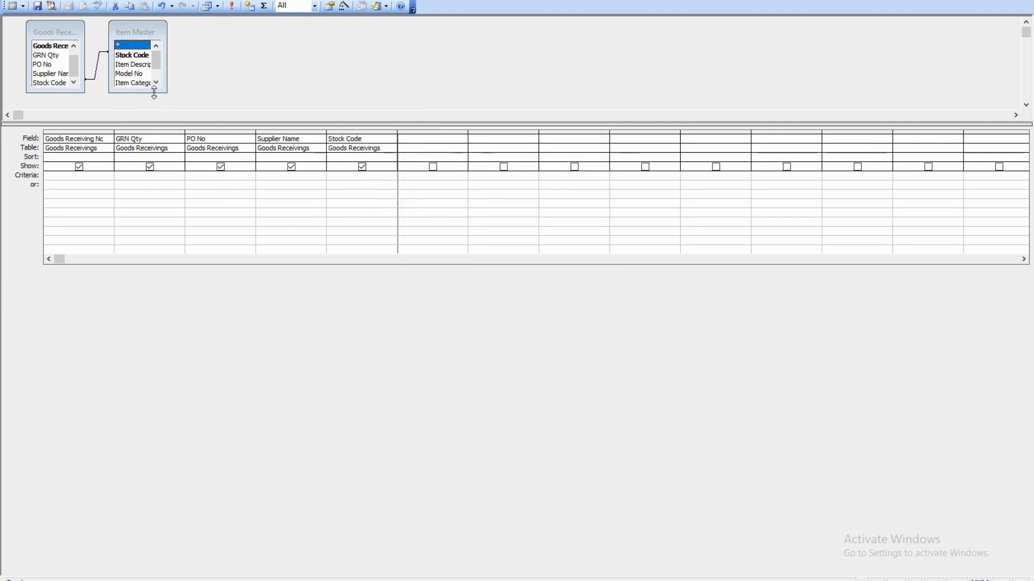
drag(154, 92, 191, 165)
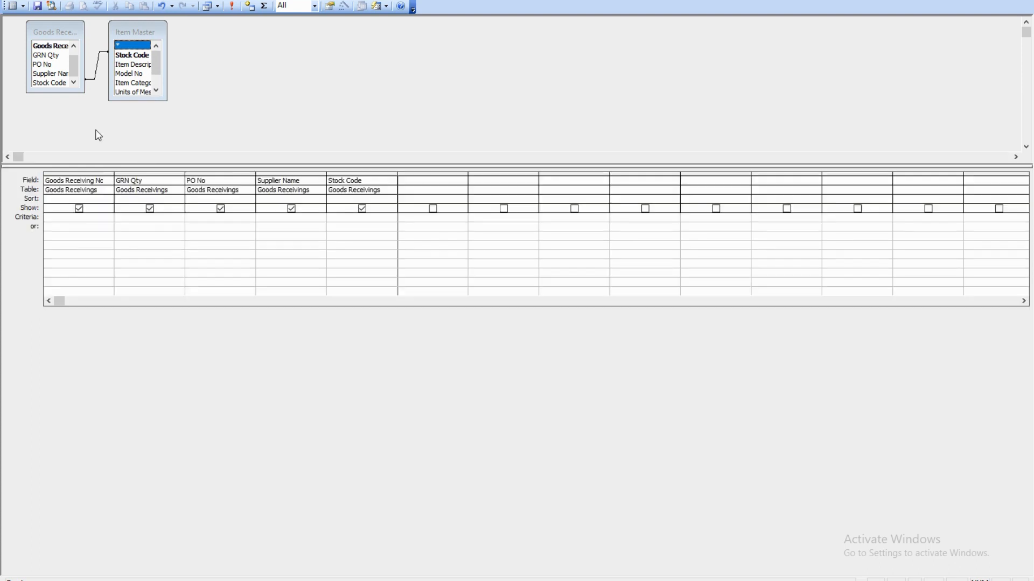
drag(74, 93, 74, 124)
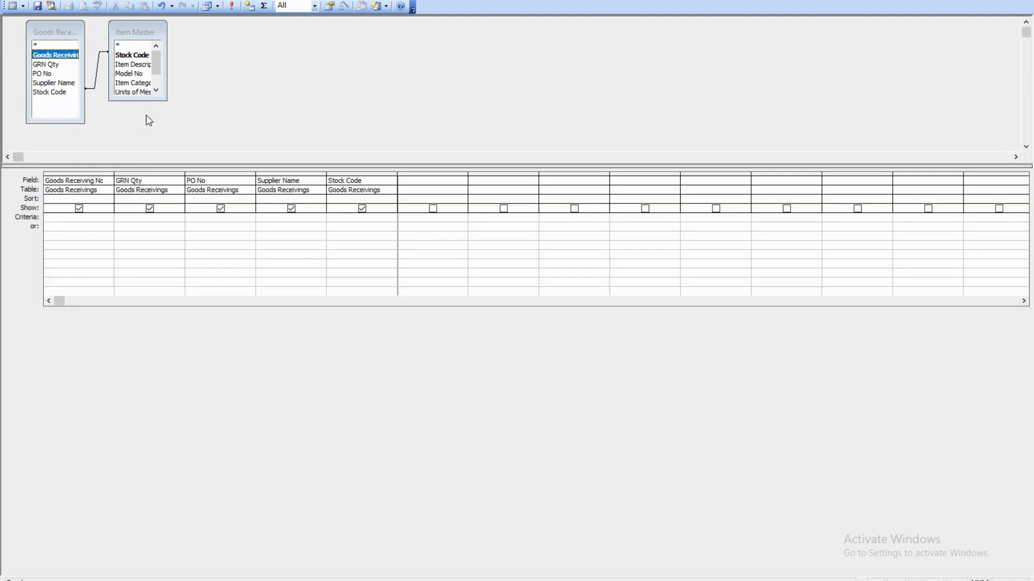
drag(149, 101, 148, 126)
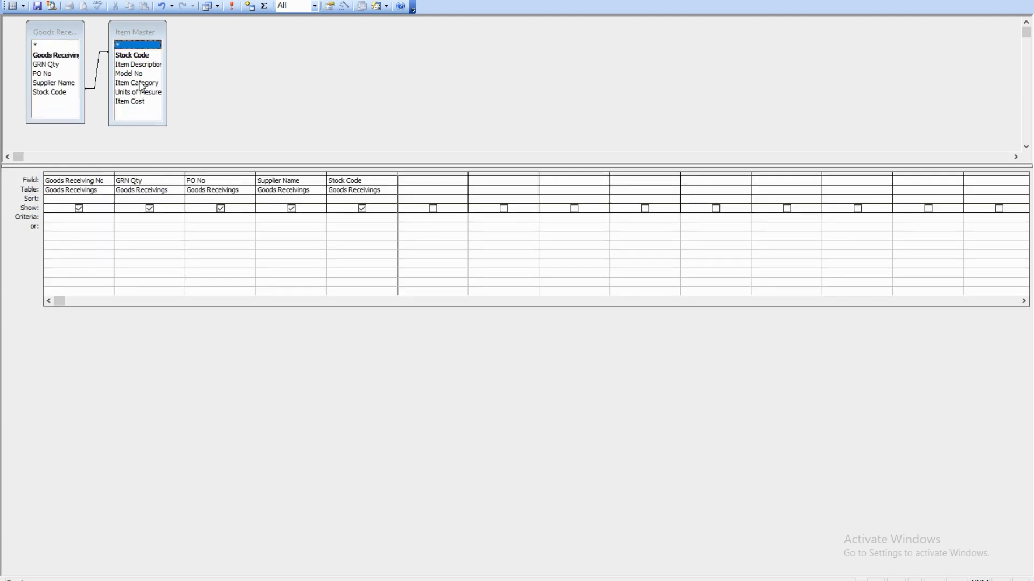
Step: Add the Item Master fields from Item Description through Item Cost to the query grid after Stock Code
click(129, 65)
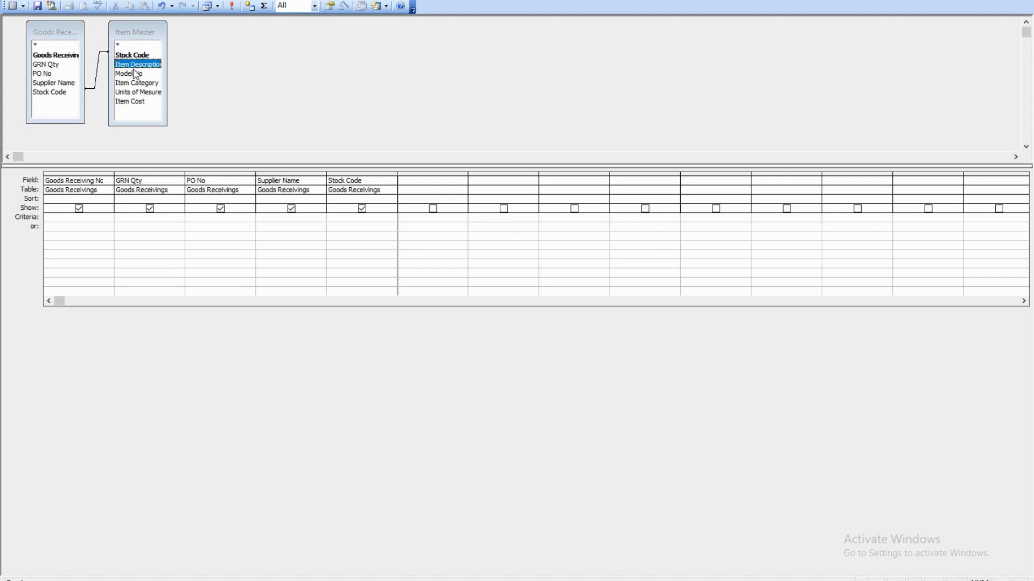
shift+click(135, 74)
key(shift+Down)
key(shift+Down)
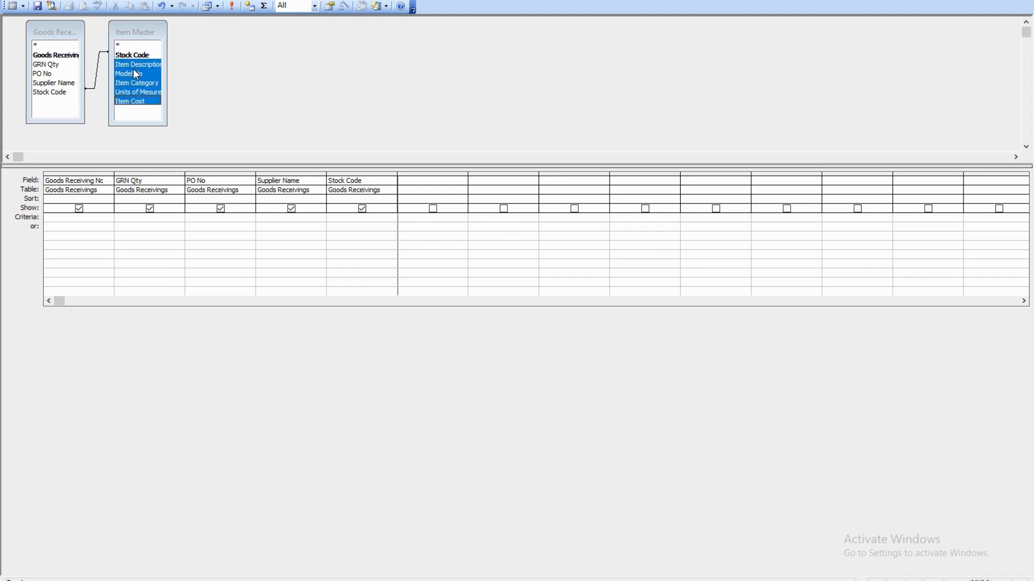
drag(137, 74, 454, 180)
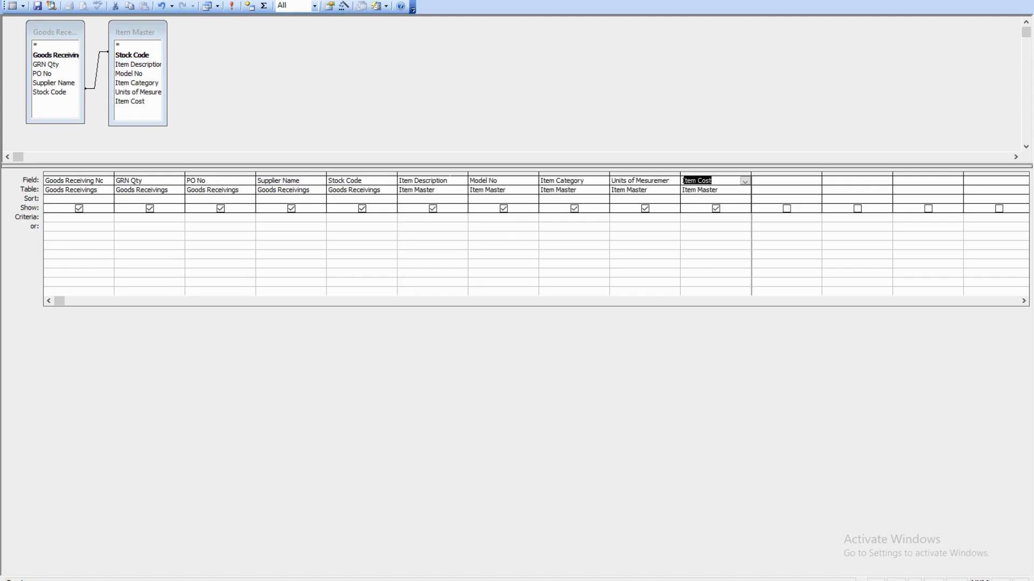
Step: Preview the query's records, save the query as the form's record source, and close the form's properties
click(12, 7)
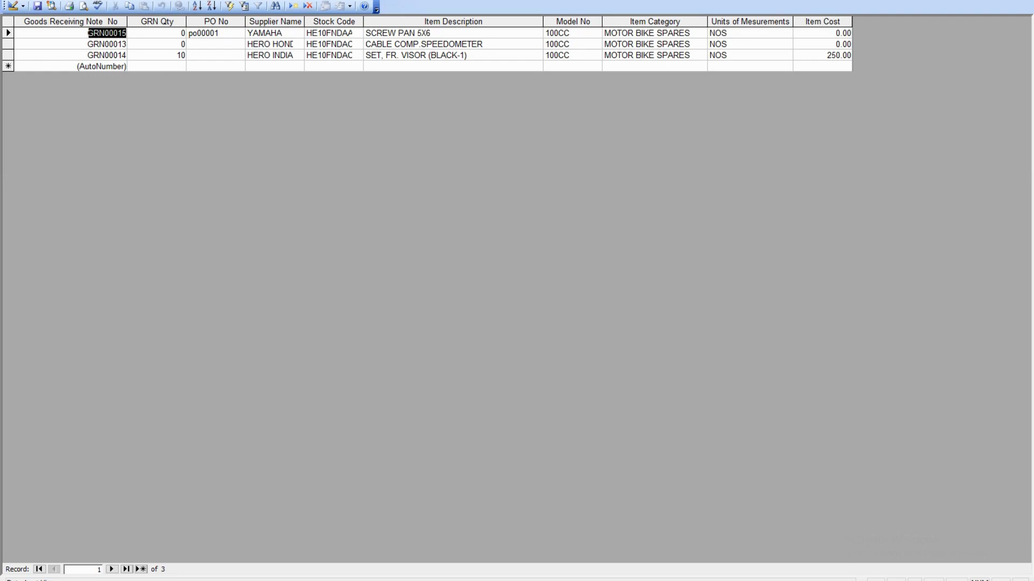
click(12, 6)
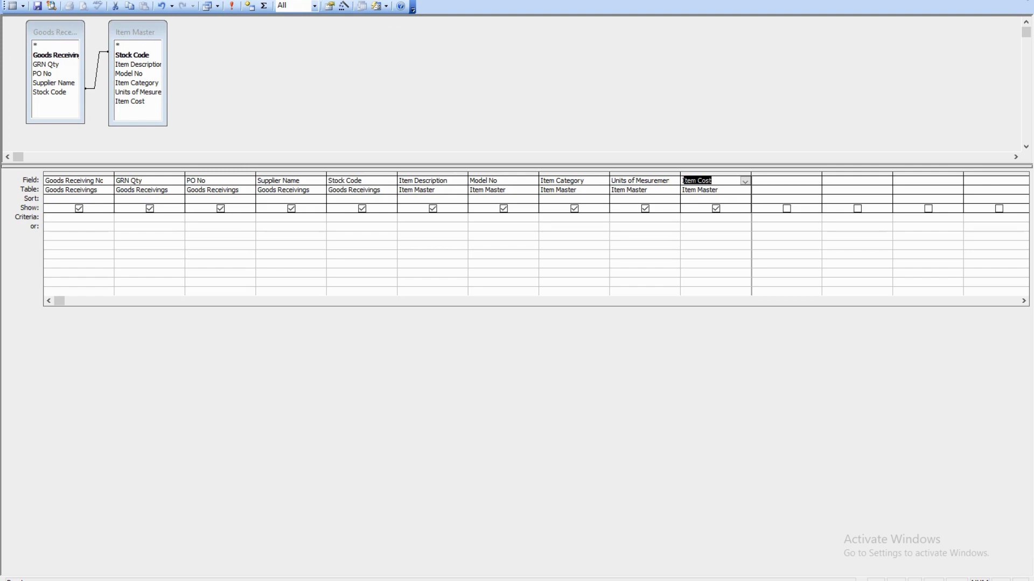
click(1027, 0)
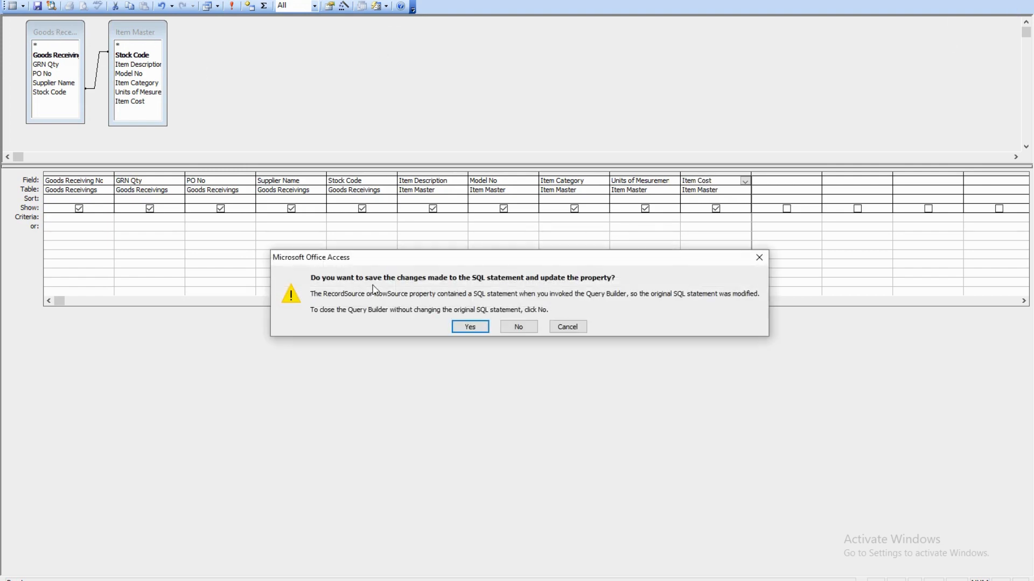
click(471, 326)
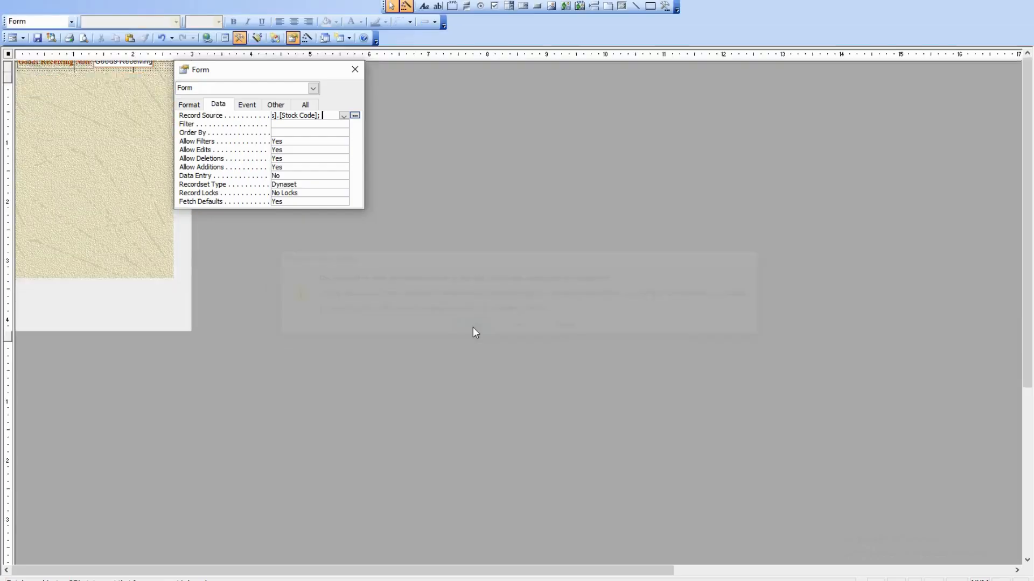
click(355, 70)
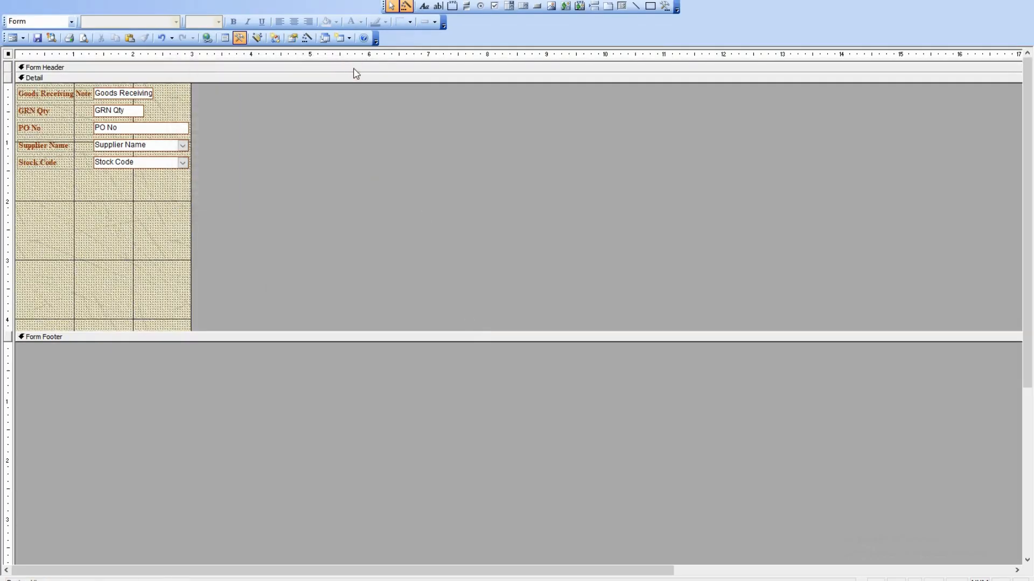
Step: Place the Item Description, Model No, Item Category, Units of Mesurements and Item Cost fields on the form below Stock Code
click(224, 39)
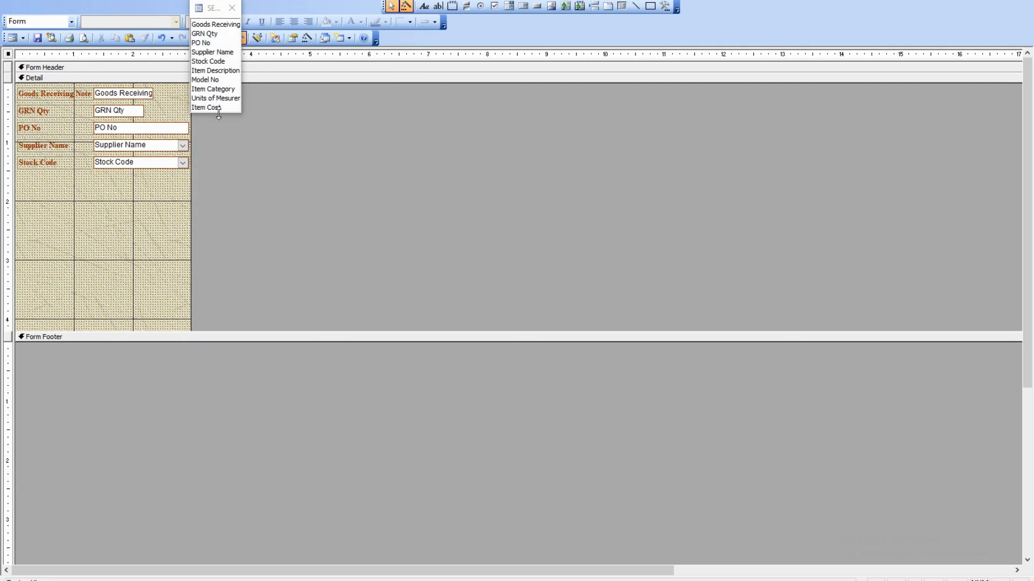
drag(208, 113, 207, 162)
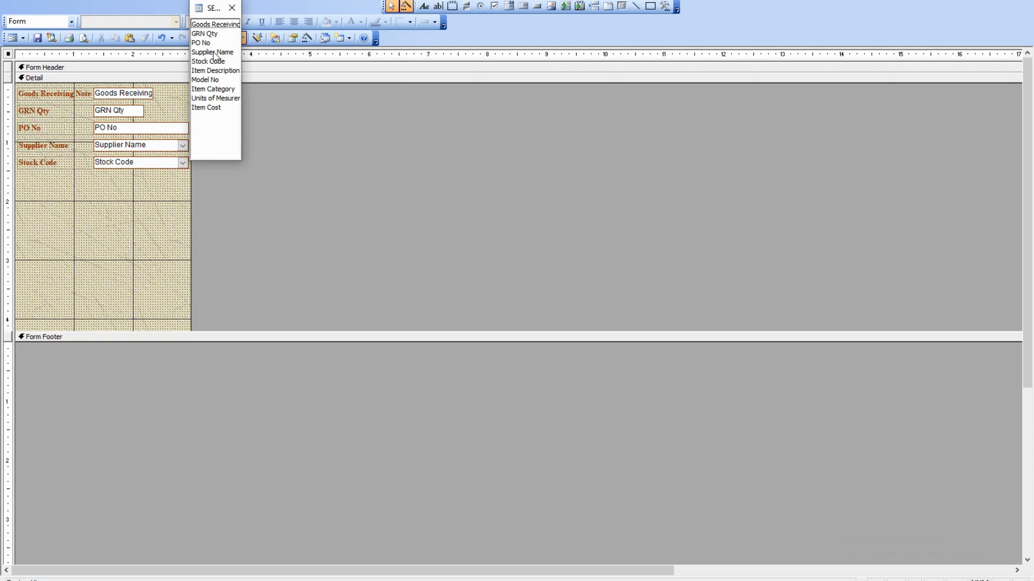
click(211, 72)
key(shift+Down)
key(shift+Down)
key(shift+Down)
key(shift+Down)
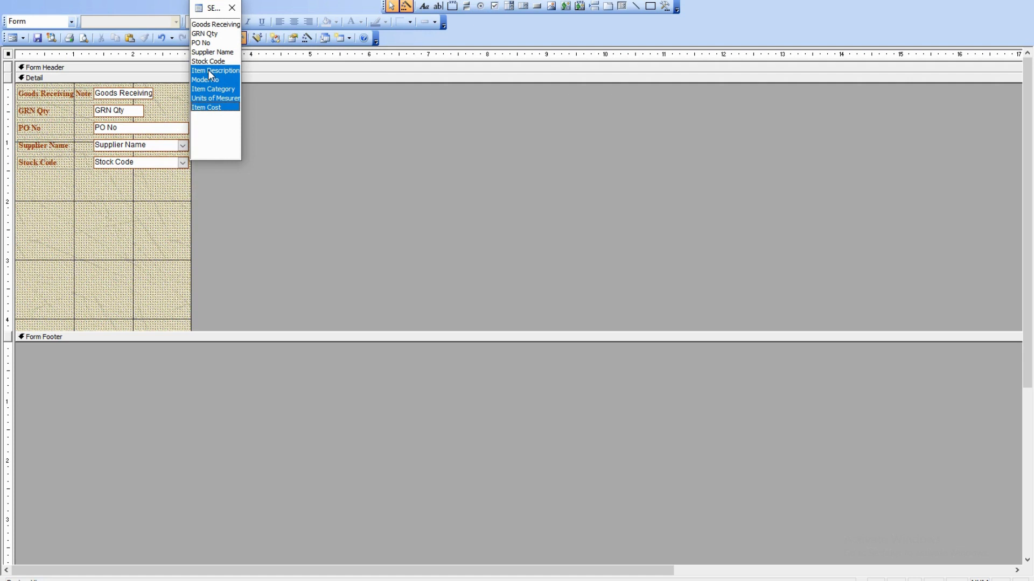
drag(208, 70, 111, 195)
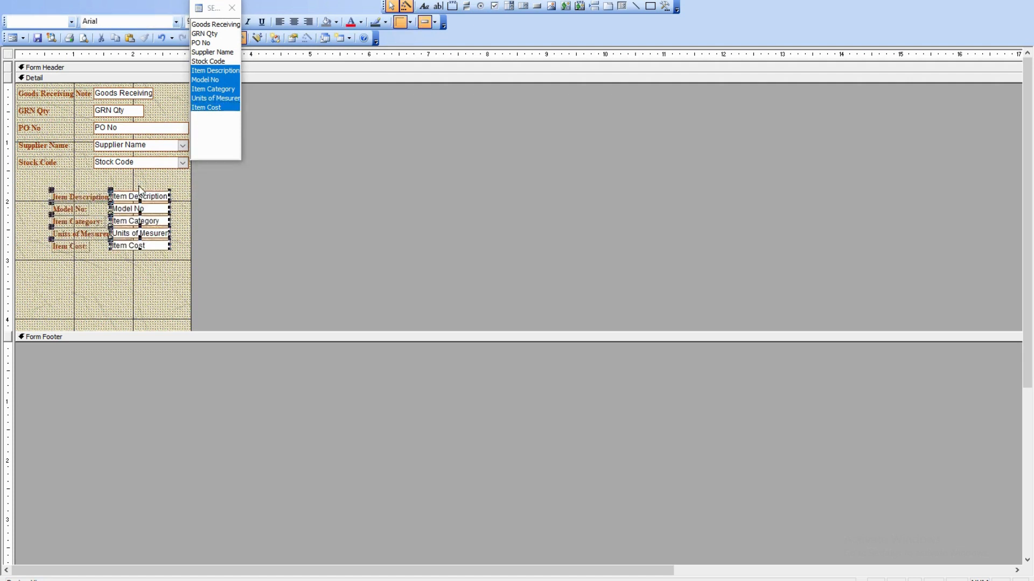
click(232, 8)
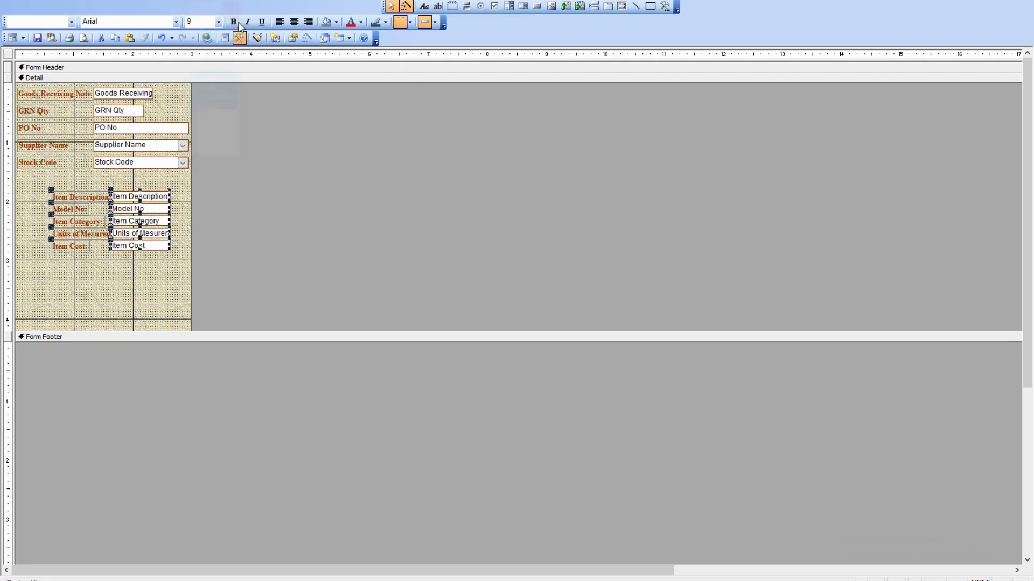
Step: Check the form in Form view by moving through all fields to the next record, and return to Design view
click(12, 38)
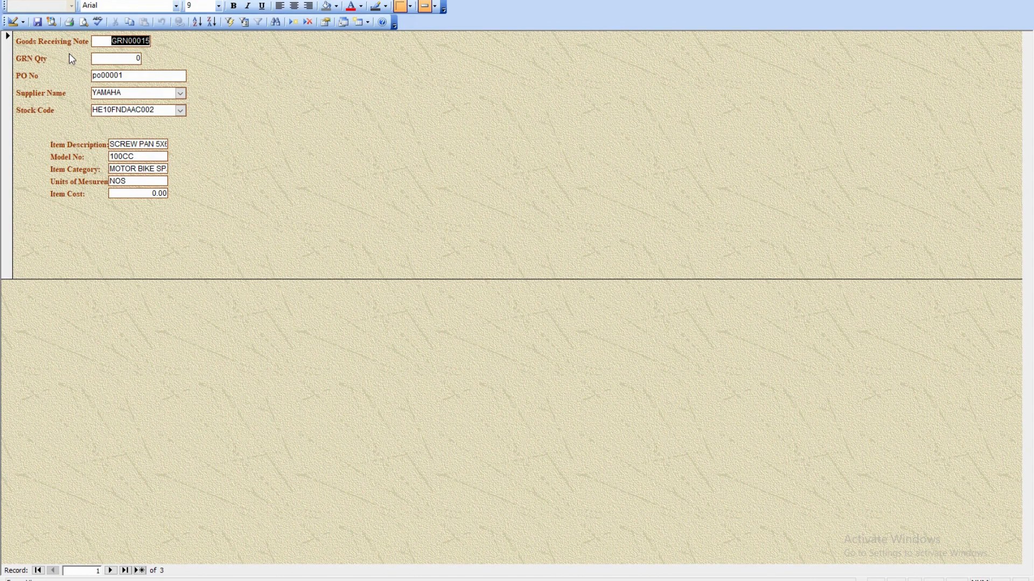
key(Tab)
key(Tab)
key(Tab)
key(Tab)
key(Tab)
key(Tab)
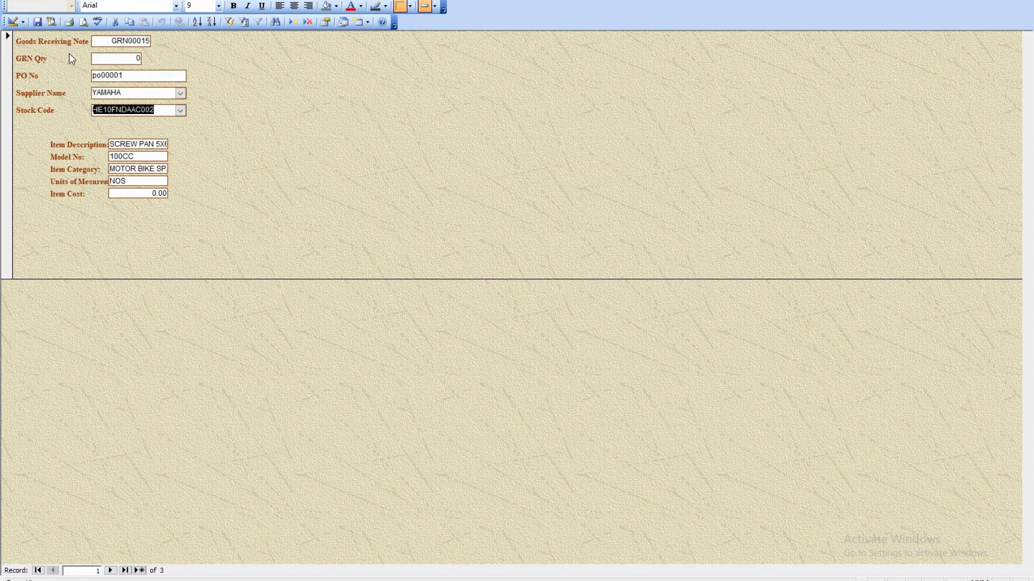
key(Tab)
key(Tab)
key(Tab)
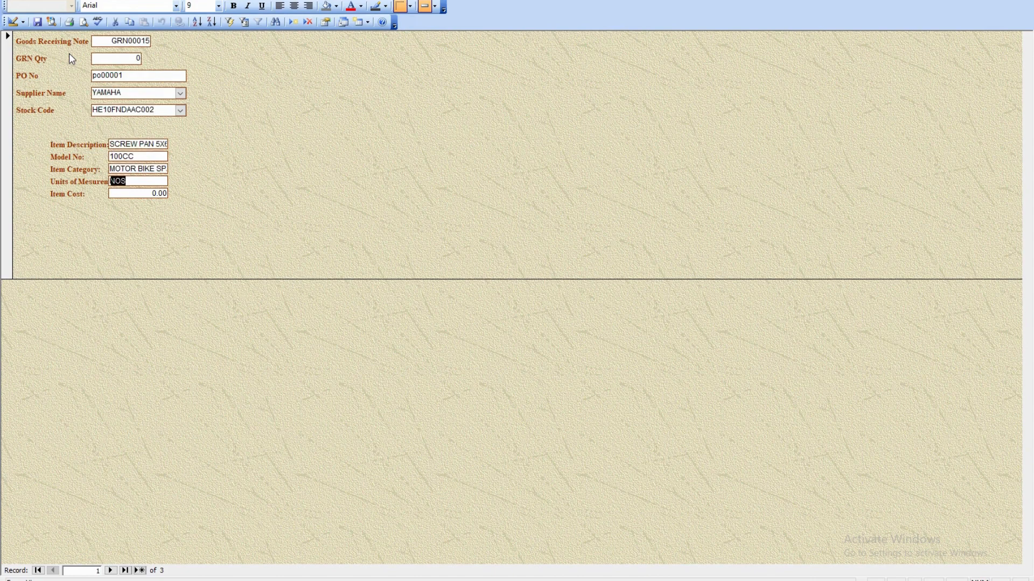
key(Tab)
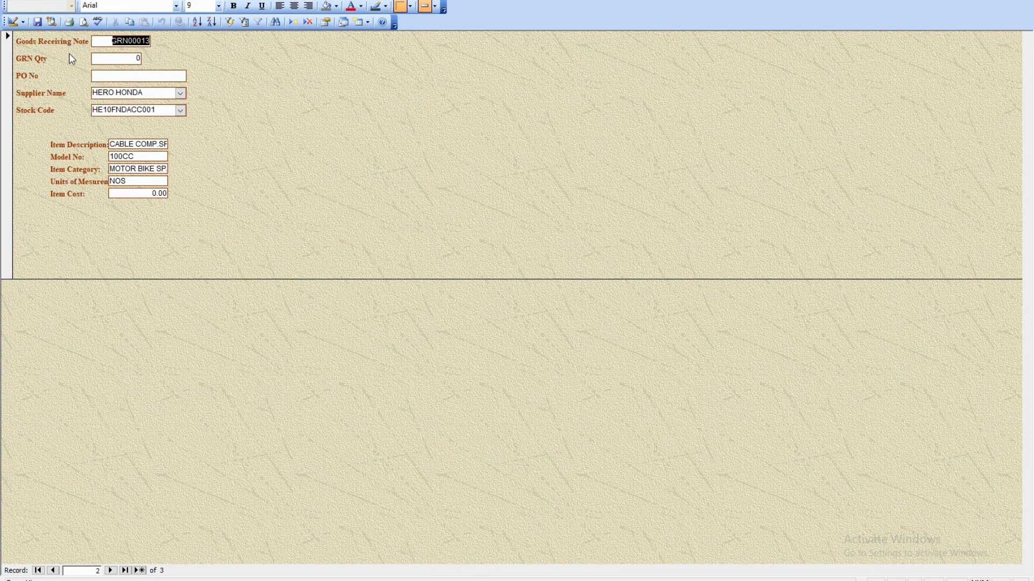
click(11, 23)
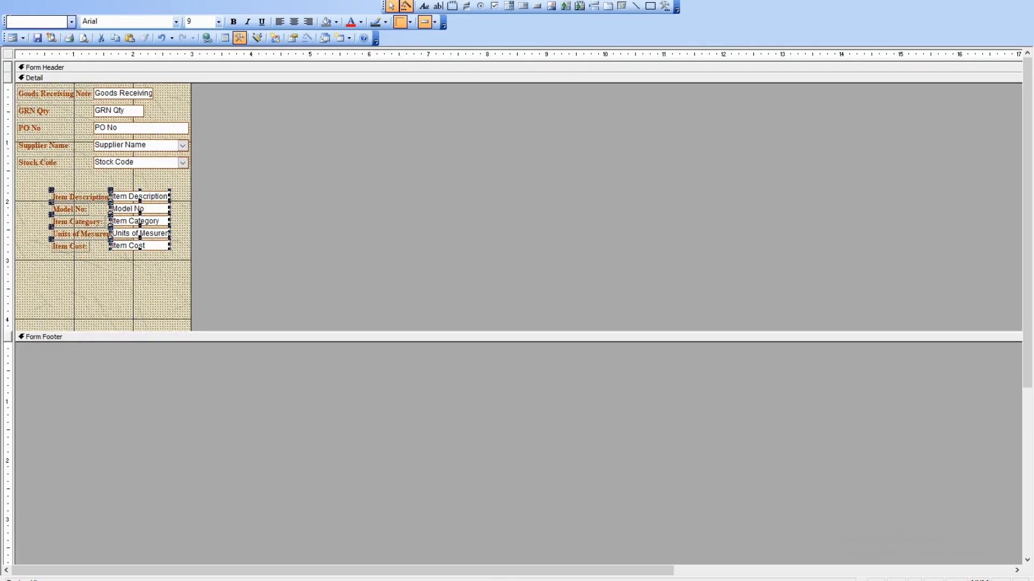
Step: Rearrange the form fields in the order Goods Receiving Note, Supplier Name, PO No, Stock Code, the item detail fields, and GRN Qty last
click(94, 184)
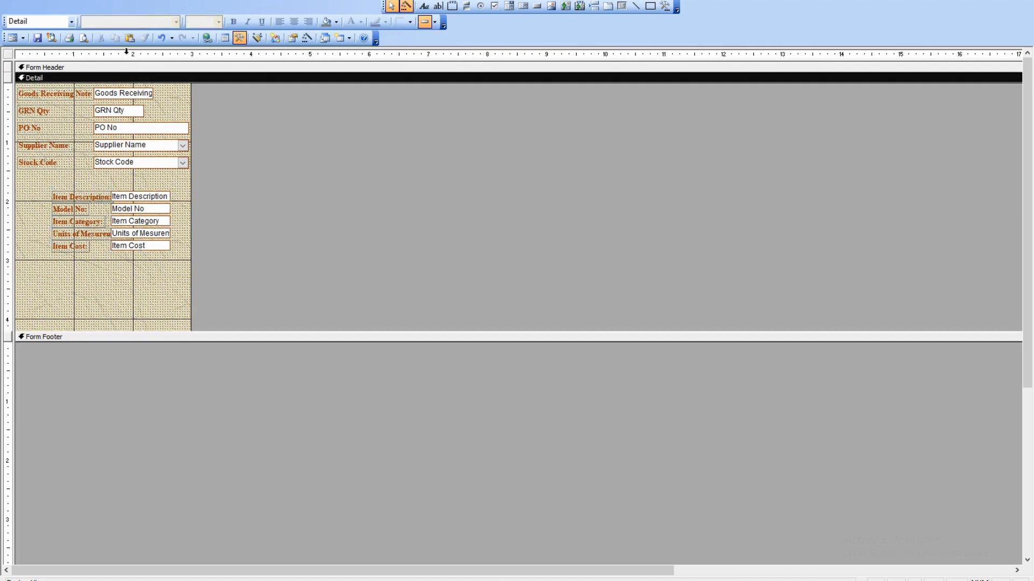
click(126, 52)
drag(118, 191, 116, 263)
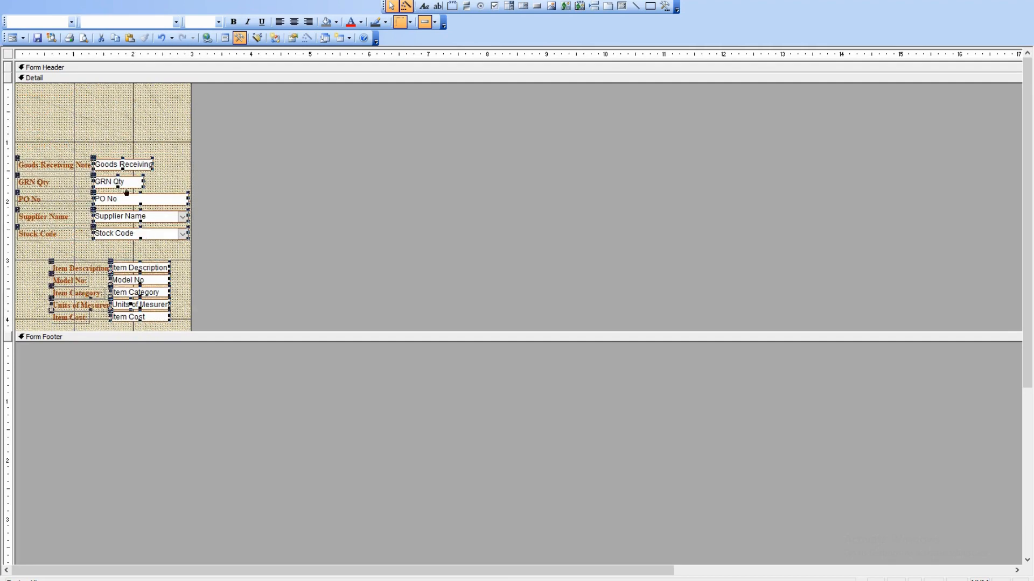
click(139, 143)
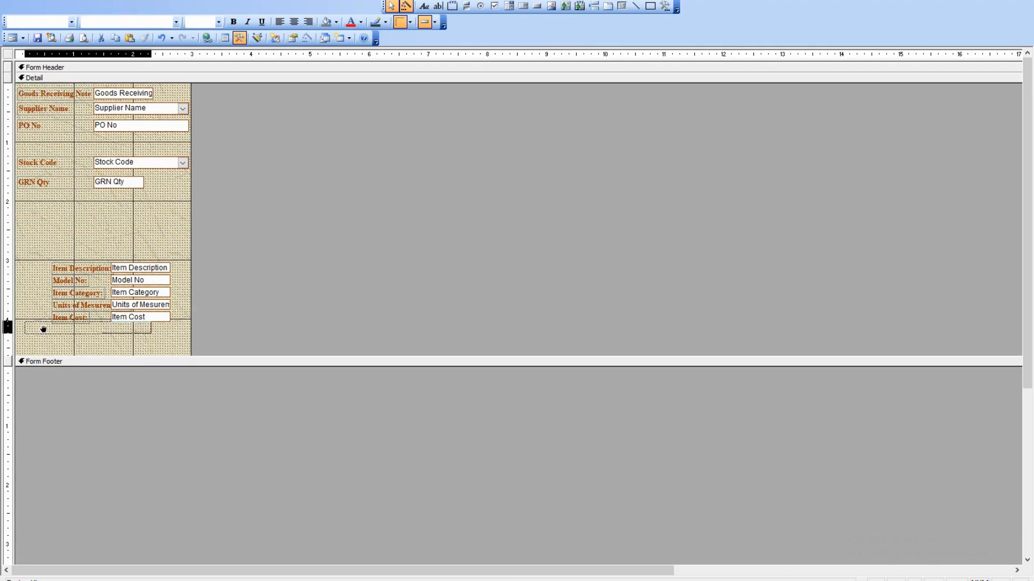
drag(42, 330, 42, 332)
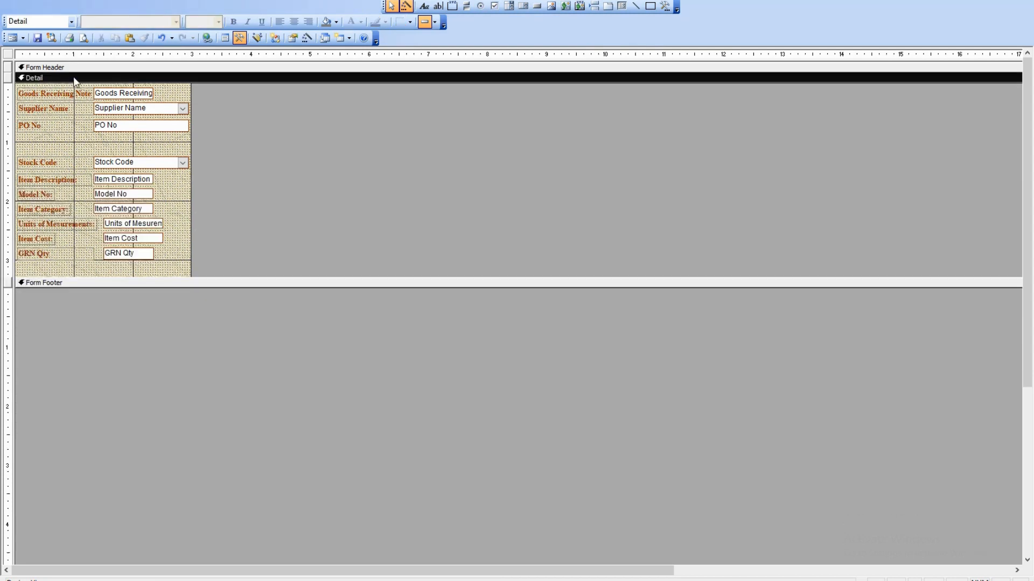
Step: Reset the Detail section's tab order automatically to match the new field layout
right_click(117, 137)
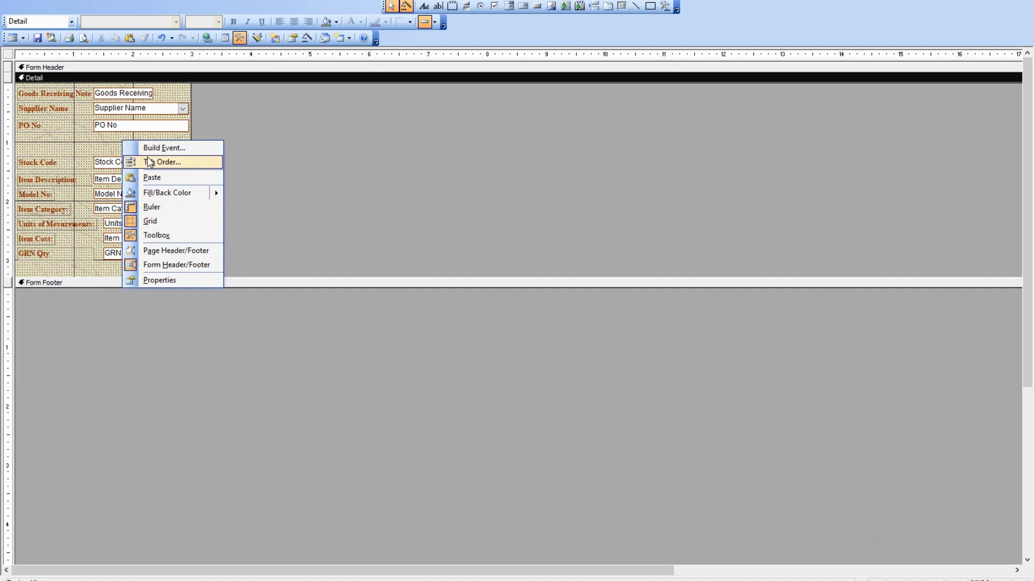
click(150, 162)
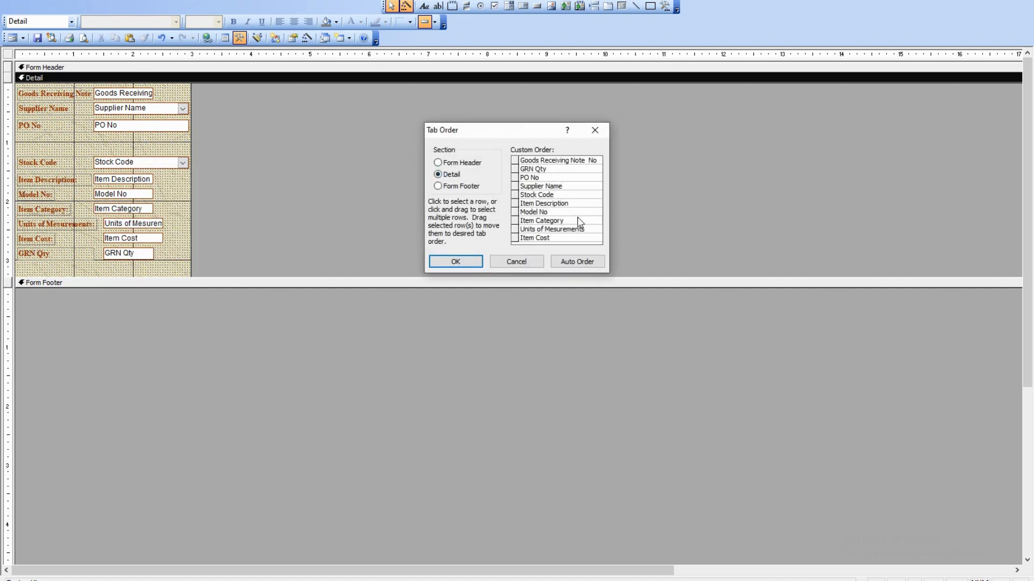
click(585, 263)
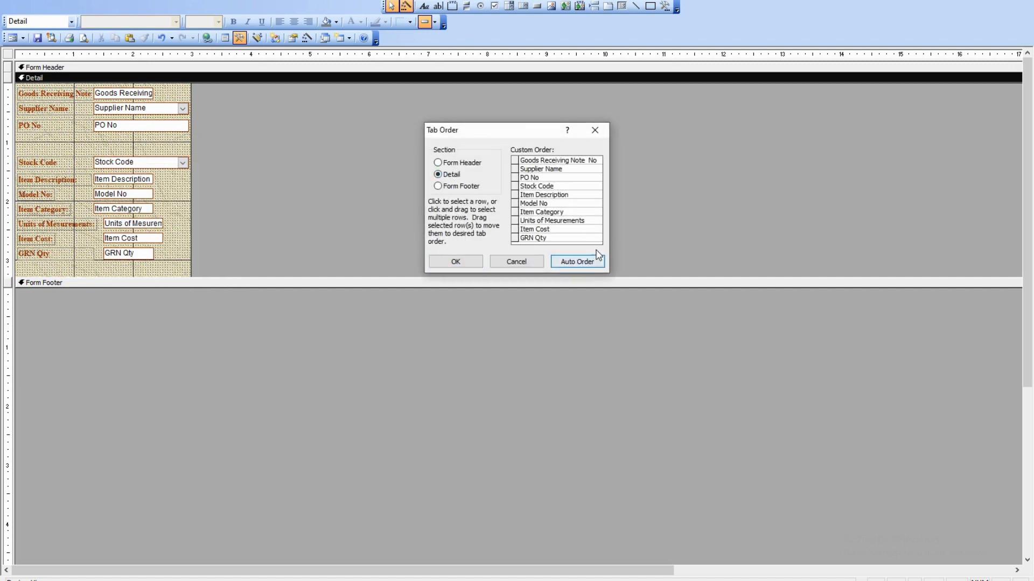
click(465, 262)
Step: Check the tab order in Form view by moving through every field of the existing records to a new blank record
click(11, 37)
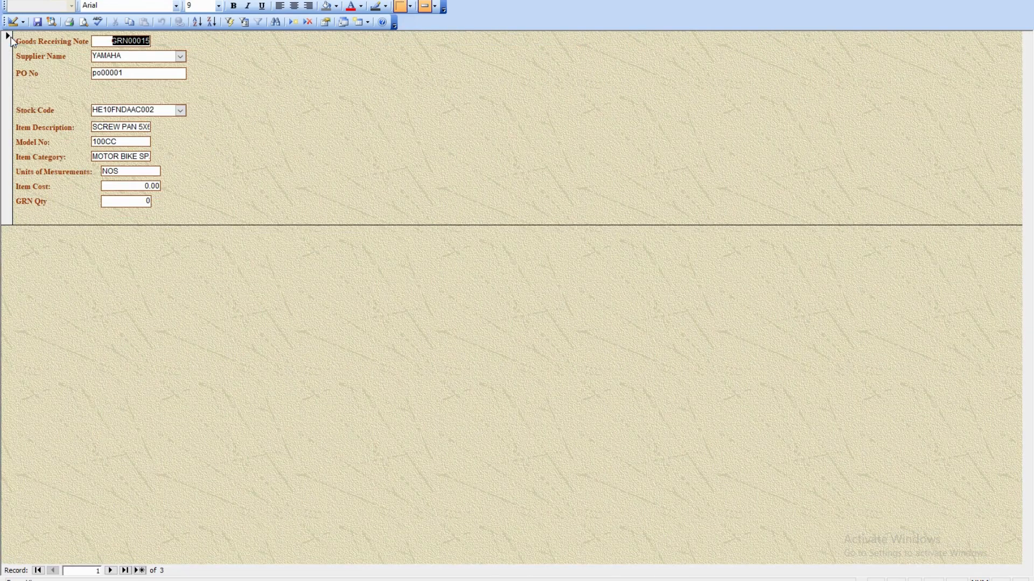
key(Tab)
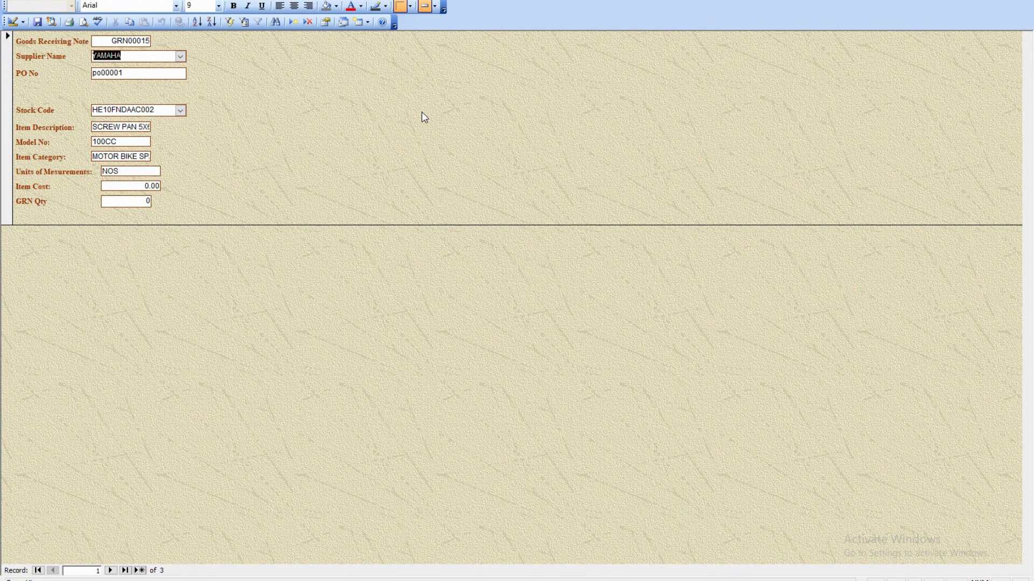
key(Tab)
key(Tab)
key(Tab)
key(Tab)
key(Tab)
key(Tab)
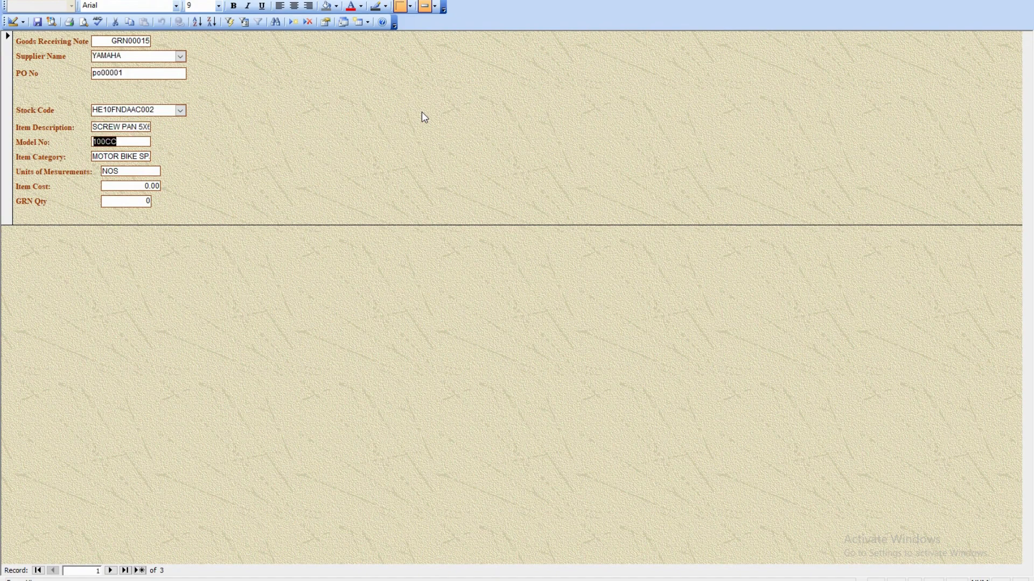
key(Tab)
key(Tab)
key(Tab)
key(Tab)
key(Tab)
key(Tab)
key(Tab)
key(Tab)
key(Tab)
key(Tab)
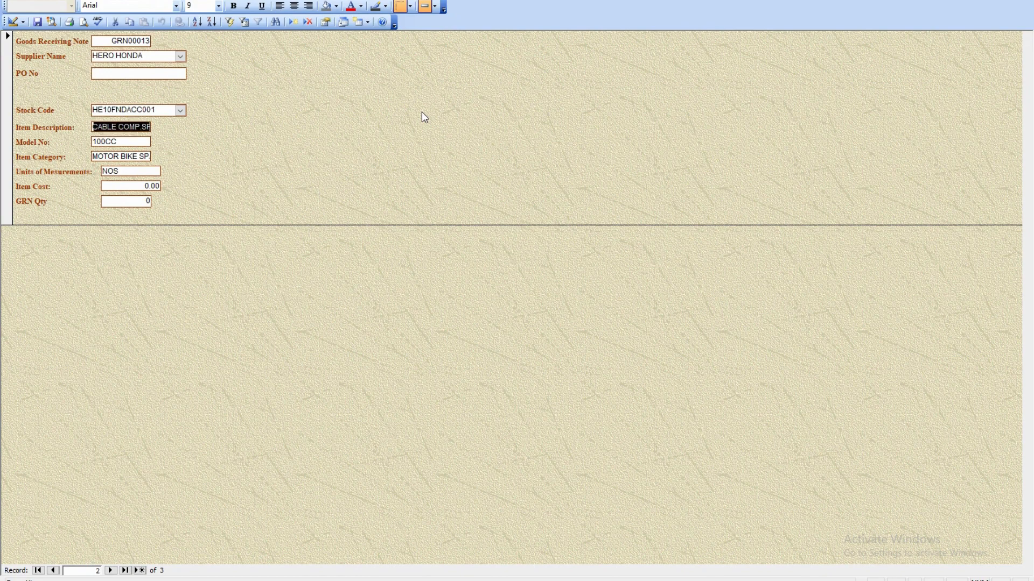
key(Tab)
key(Tab)
key(Tab)
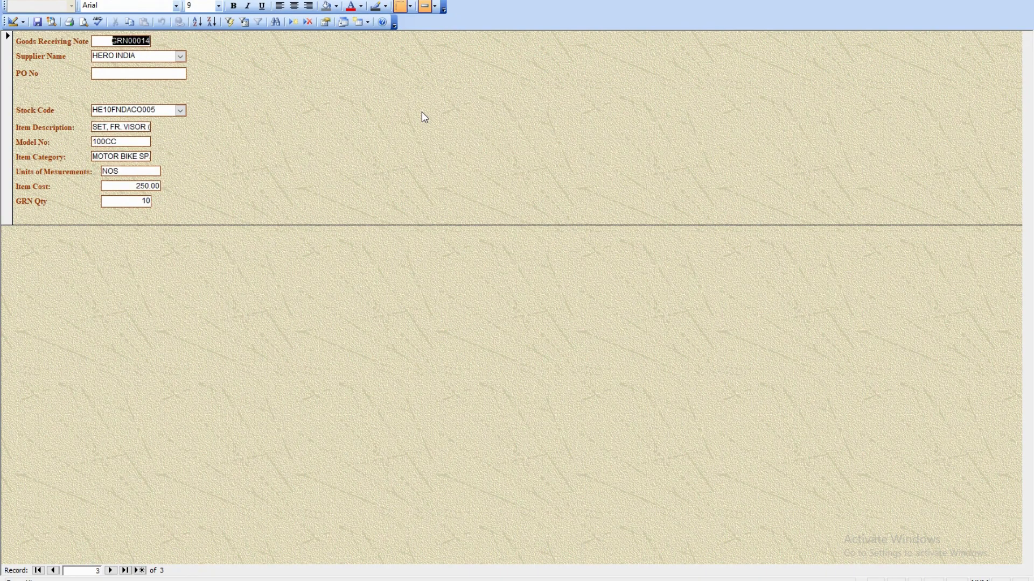
key(Tab)
key(Tab)
key(Tab)
key(Tab)
key(Tab)
key(Tab)
key(Tab)
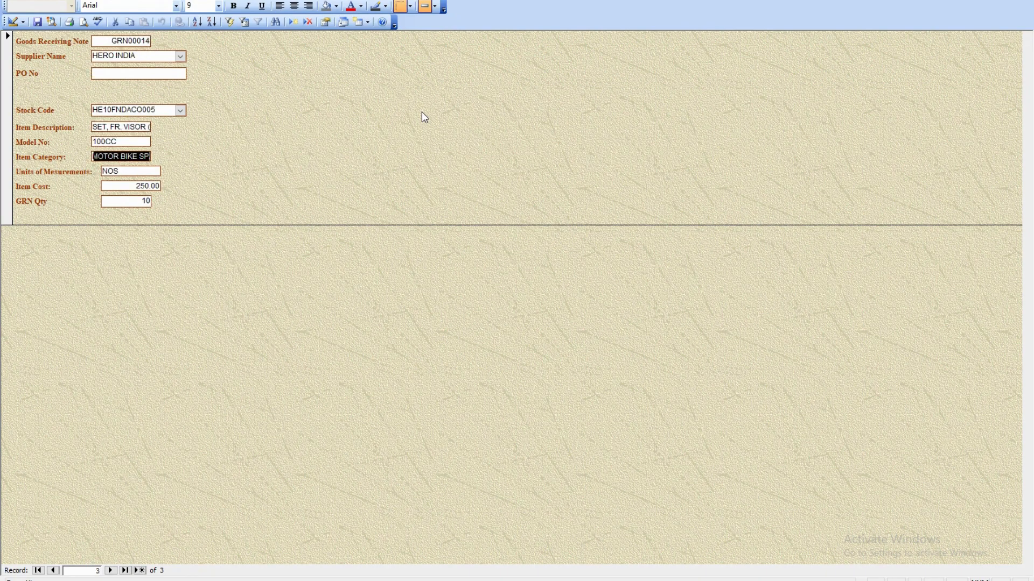
key(Tab)
key(Tab)
key(Tab)
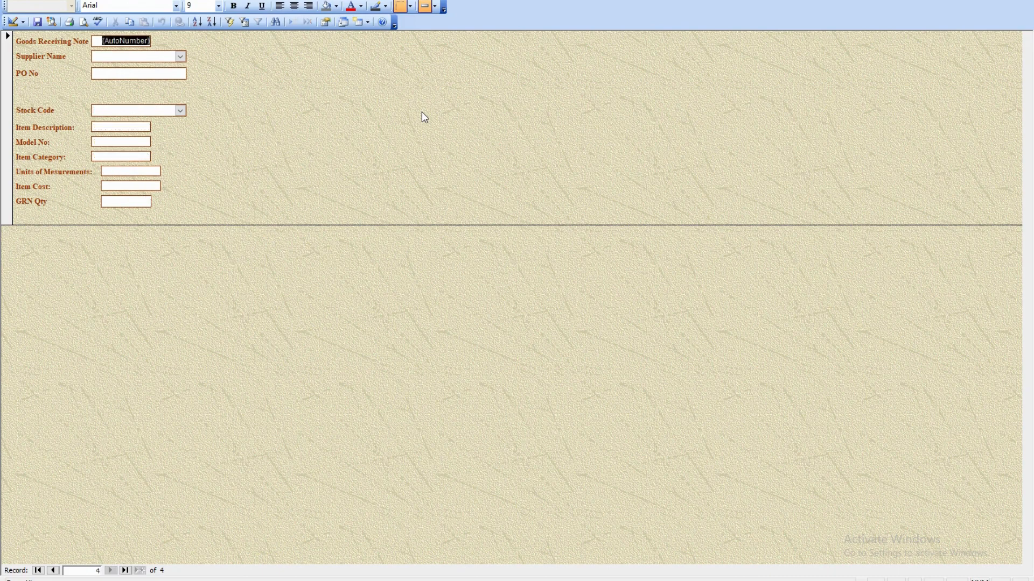
Step: Fill the new record with supplier HERO HONDA, PO No PO0002 and stock code HE10FNDACB001
key(Tab)
click(180, 56)
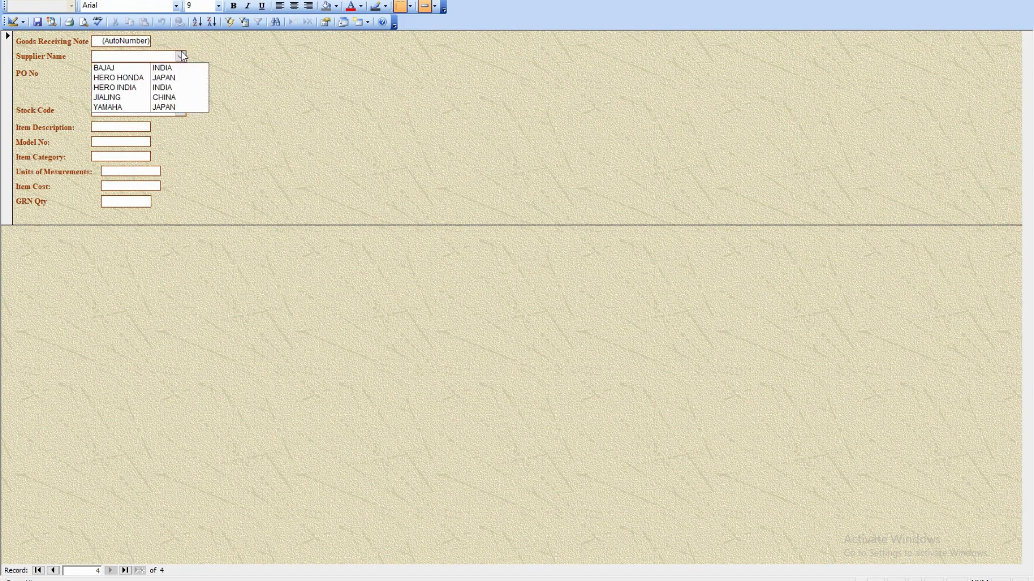
click(135, 79)
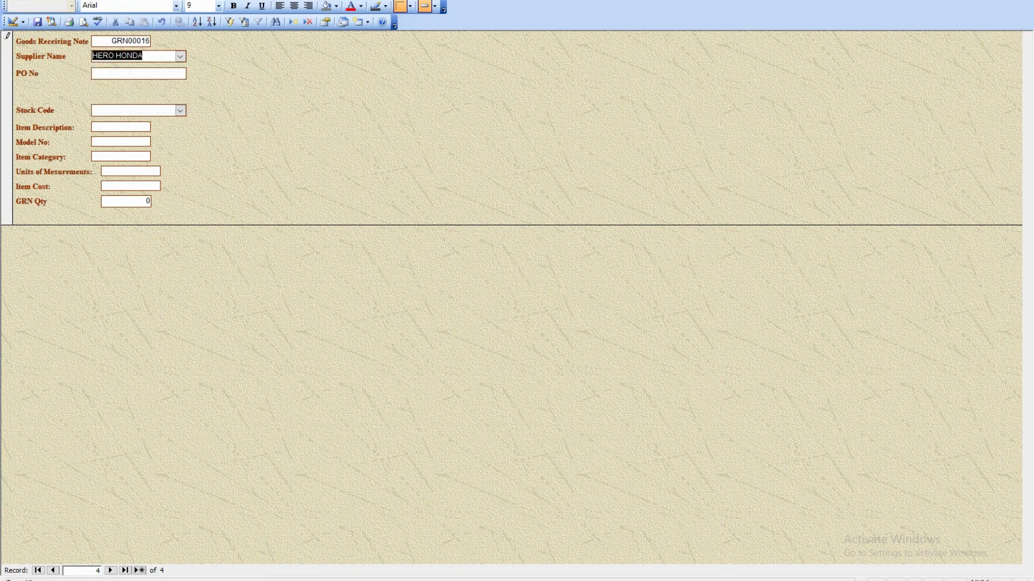
click(130, 73)
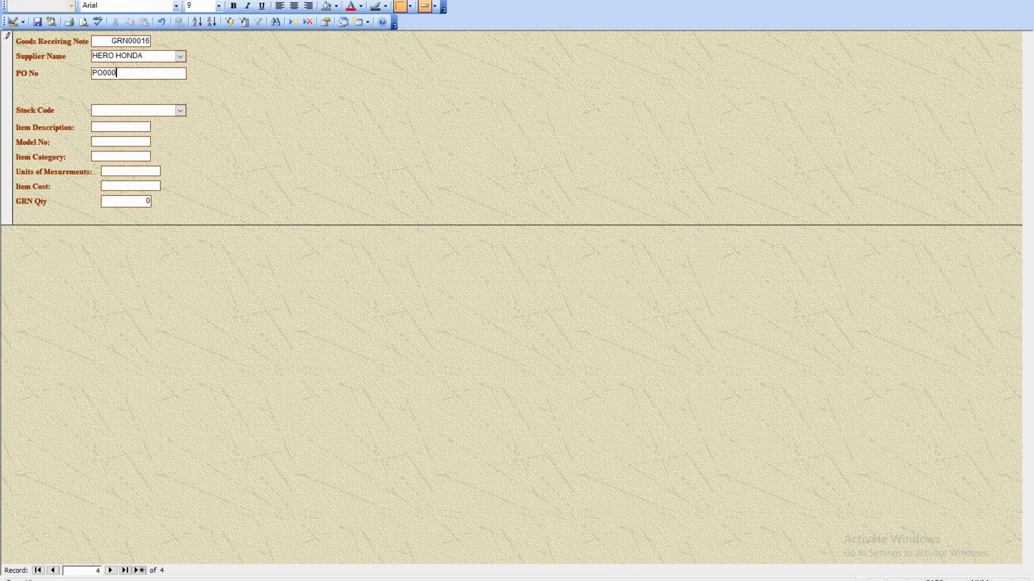
click(181, 110)
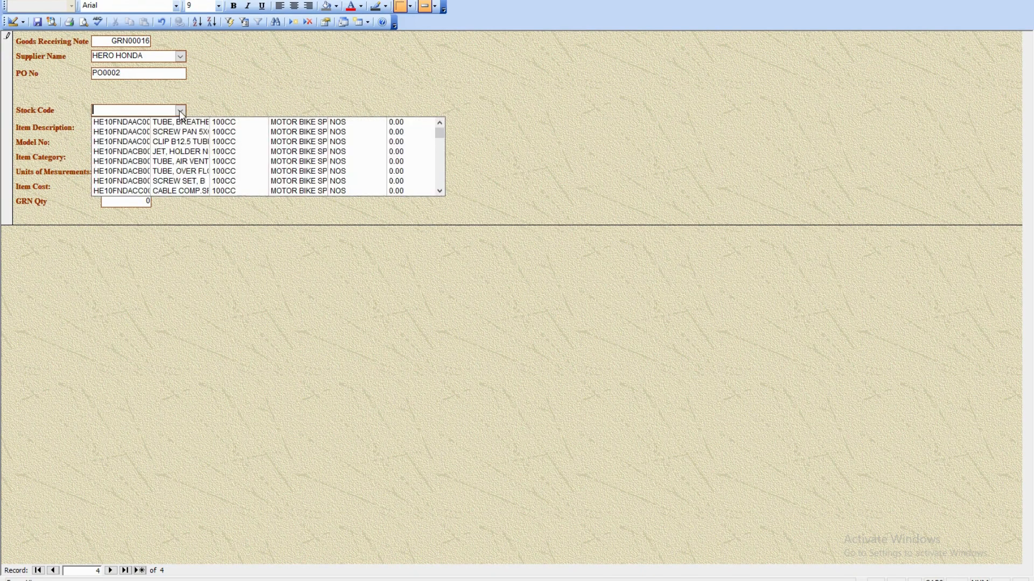
click(130, 152)
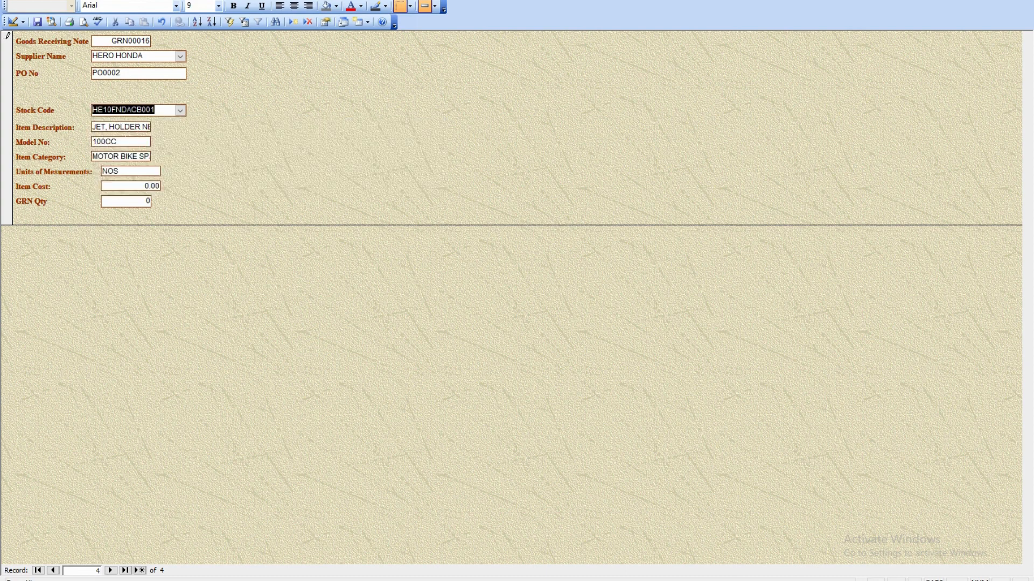
Step: Fill in the Item Cost and GRN Qty of the new record and advance to the next blank record
key(Tab)
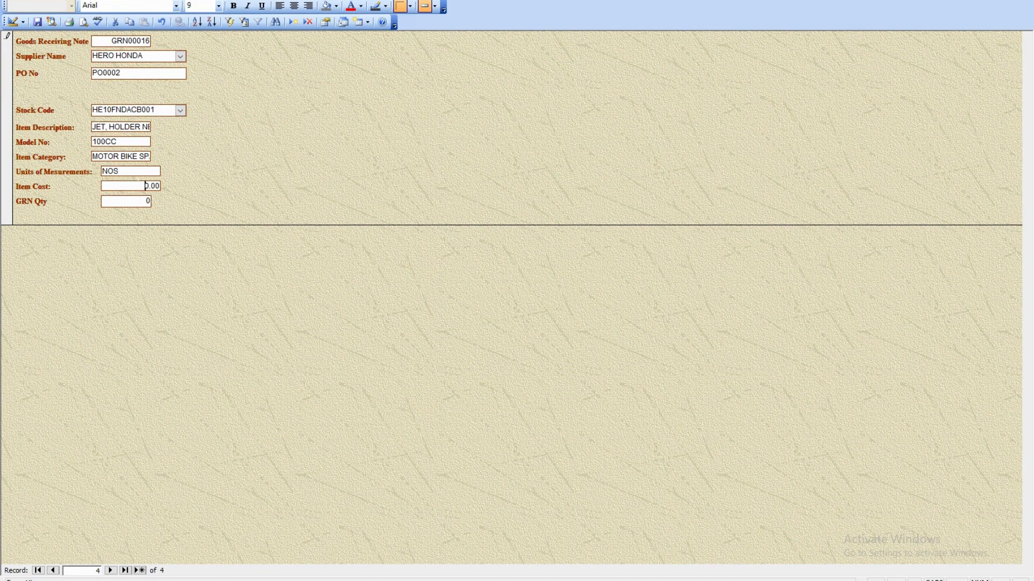
text(2545)
key(Tab)
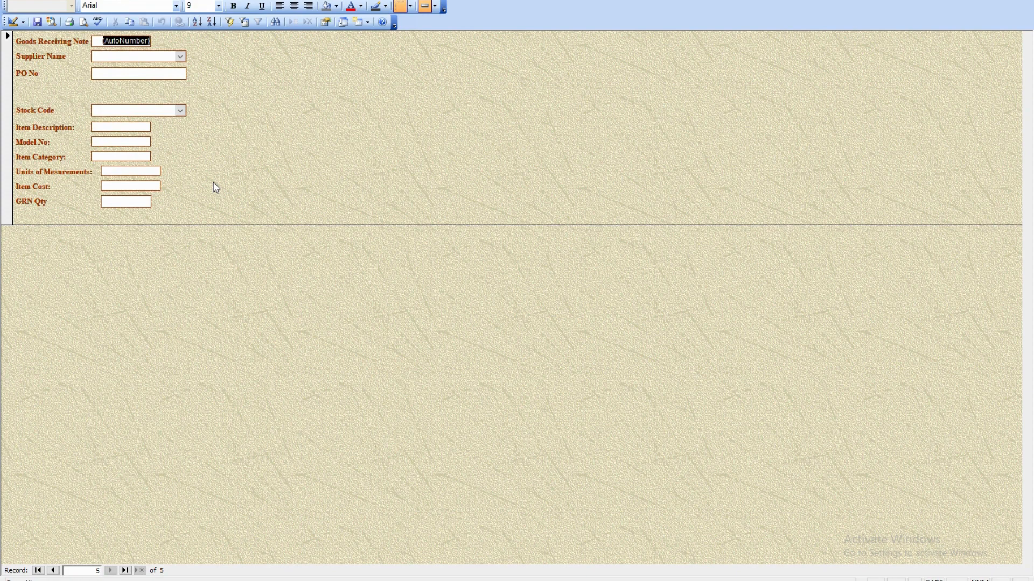
Step: Close the Goods Receivings1 form and save its design changes
key(Tab)
click(37, 22)
click(1032, 1)
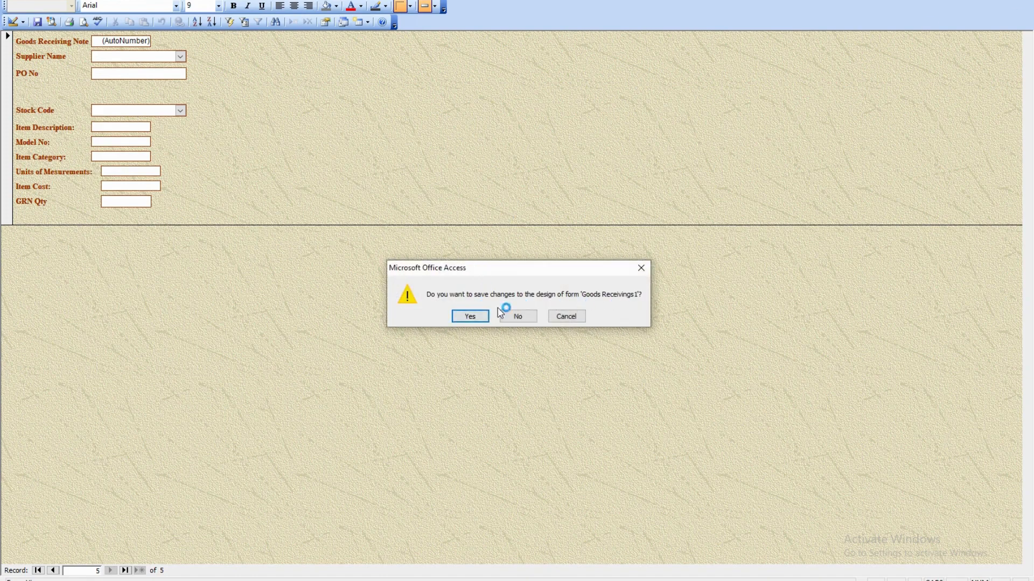
click(471, 316)
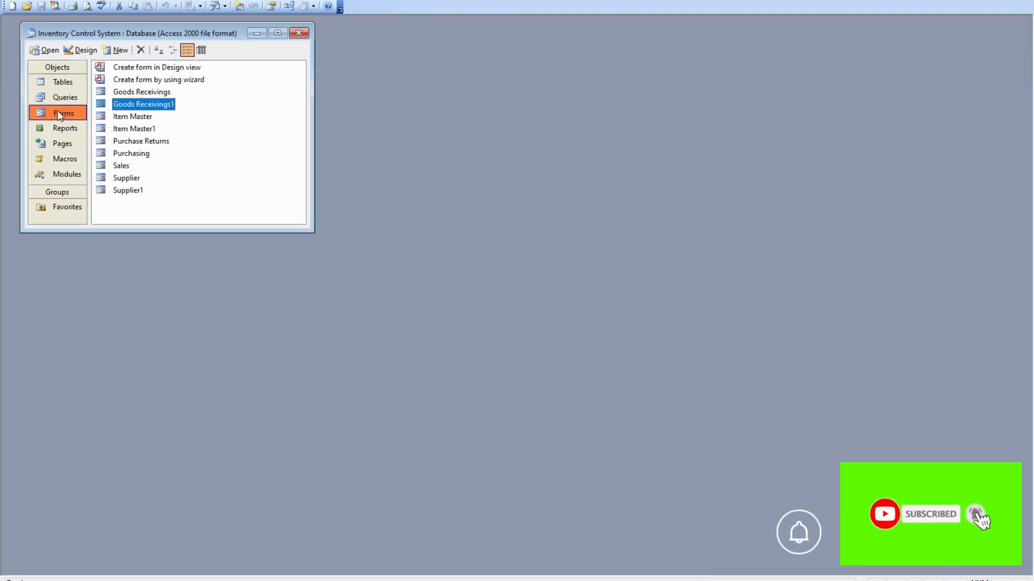
Step: Open the Goods Receivings, Item Master and Purchase Returns forms and arrange their windows without overlap
click(137, 93)
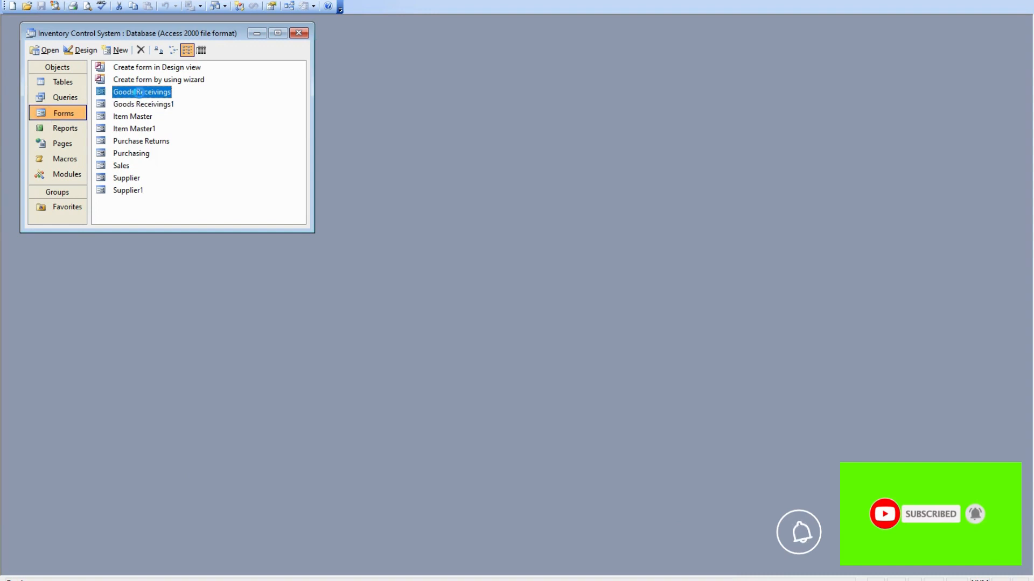
double_click(137, 93)
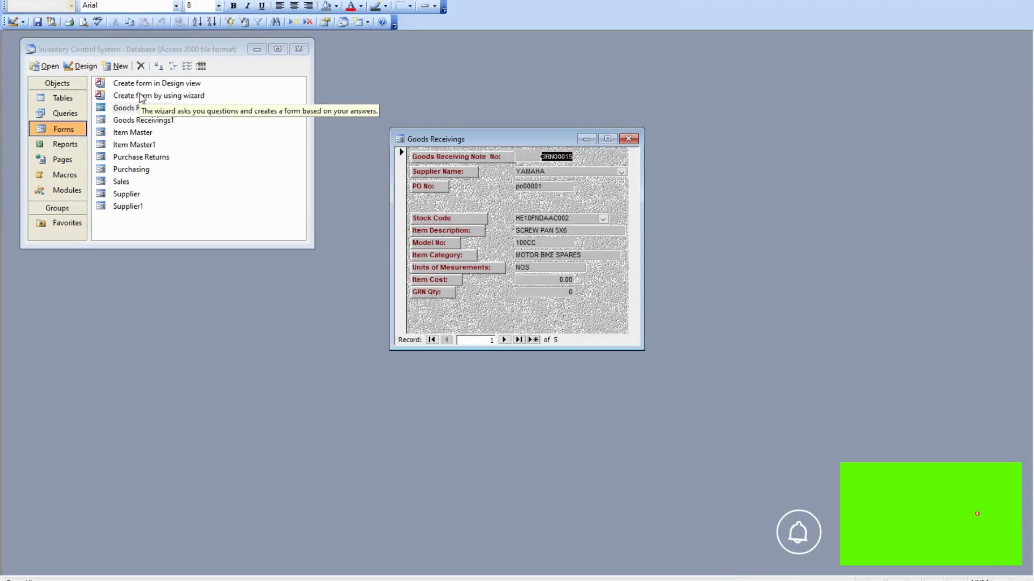
double_click(131, 134)
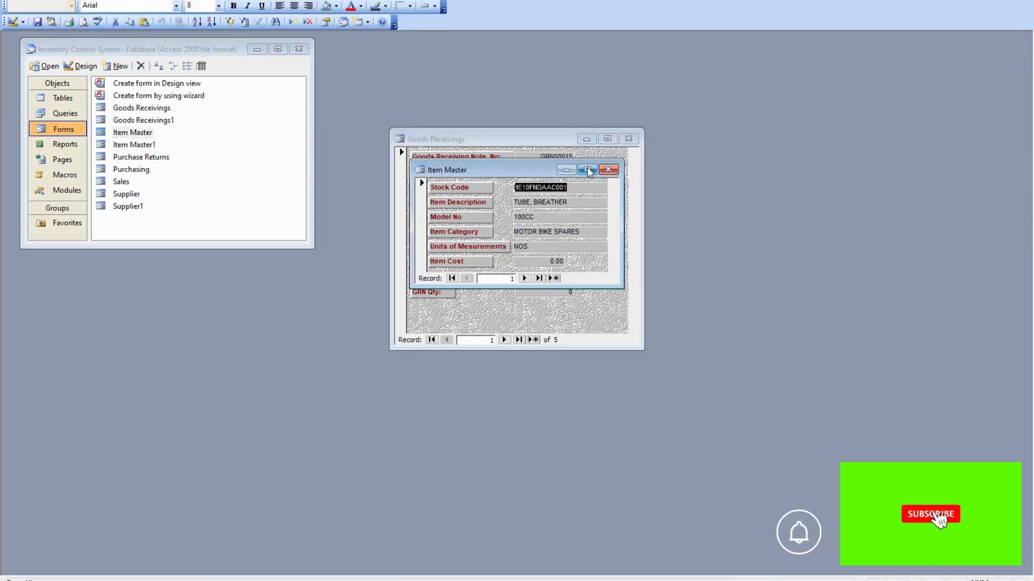
drag(522, 168, 759, 138)
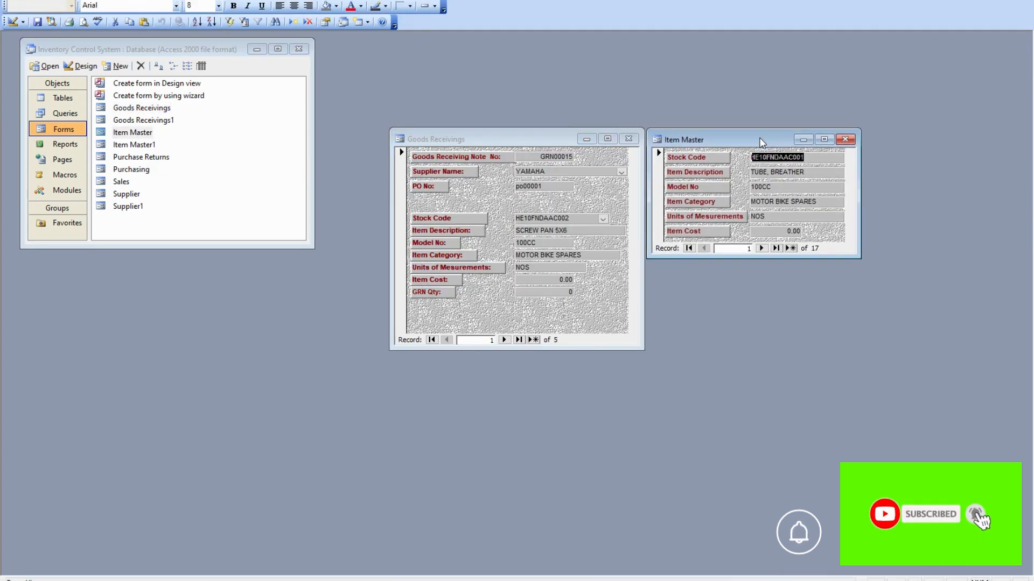
double_click(142, 158)
drag(502, 148, 736, 273)
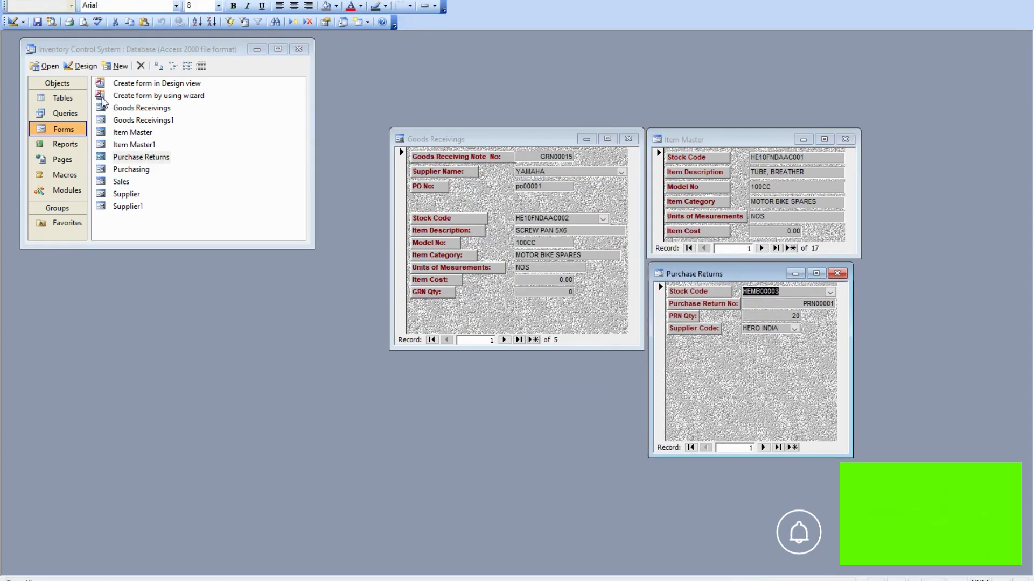
Step: Open the Purchasing, Sales and Supplier forms and place their windows beside the other open forms
double_click(138, 169)
drag(514, 172, 516, 368)
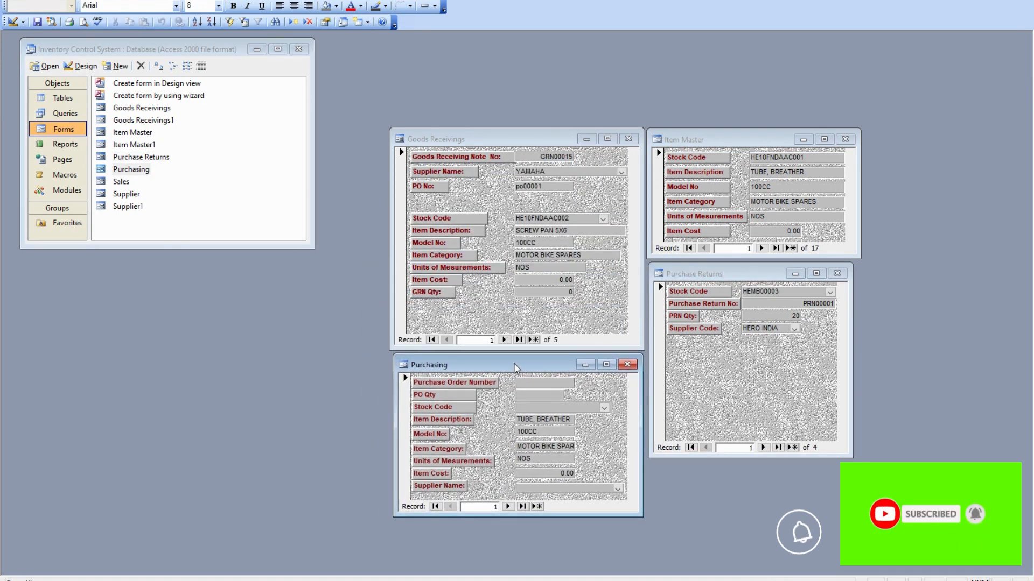
double_click(128, 183)
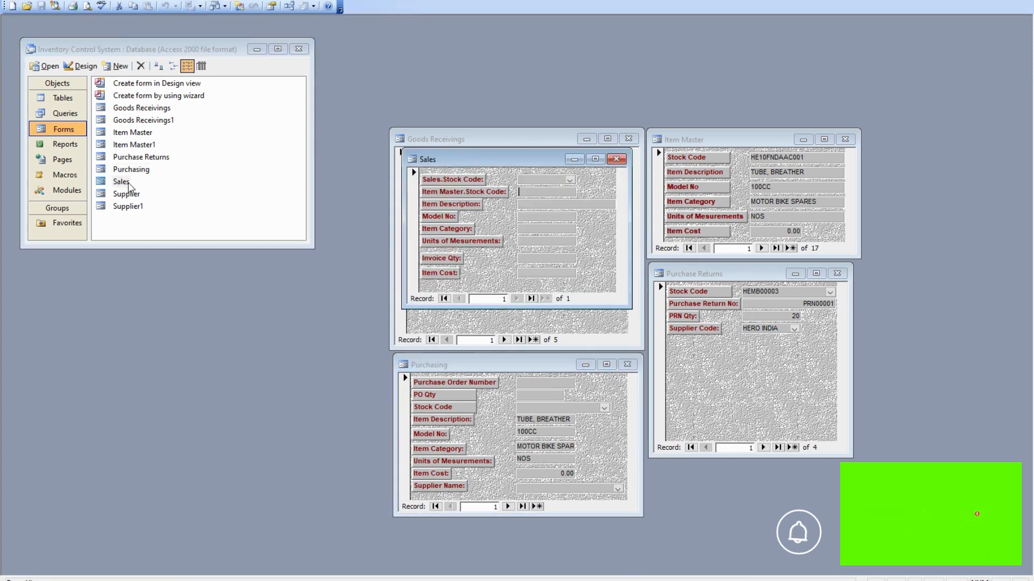
drag(466, 147, 227, 262)
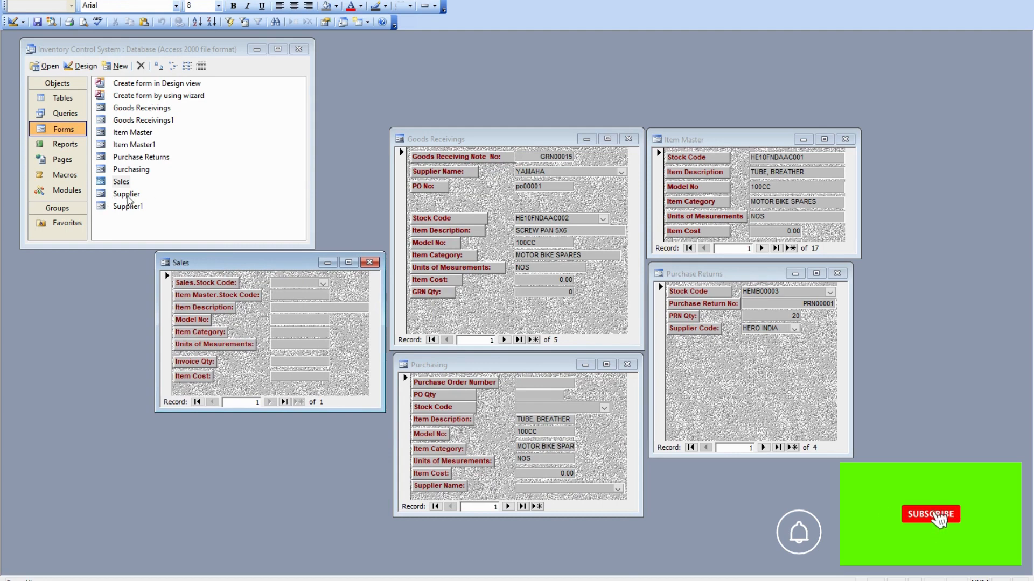
double_click(126, 194)
drag(500, 183, 239, 429)
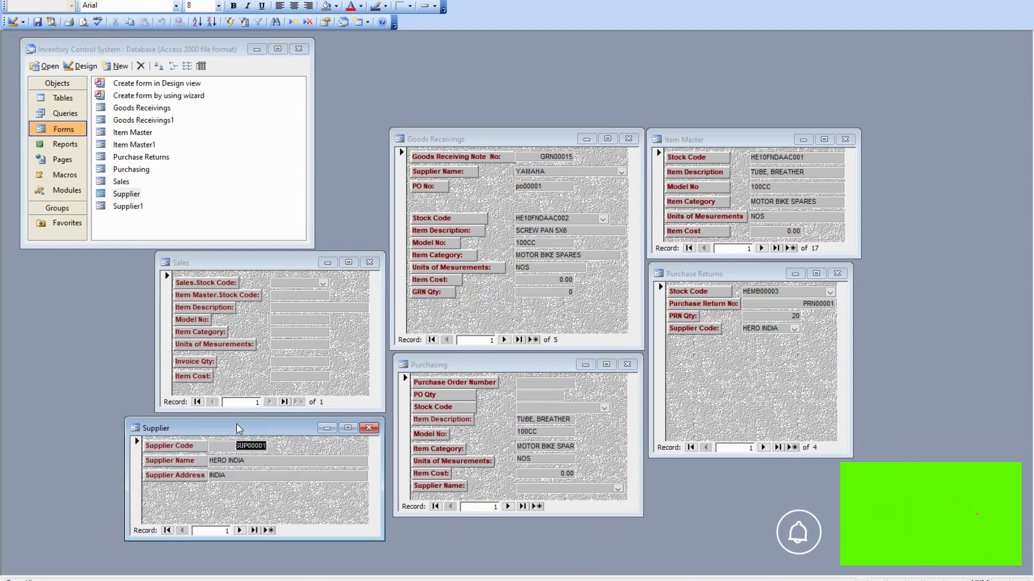